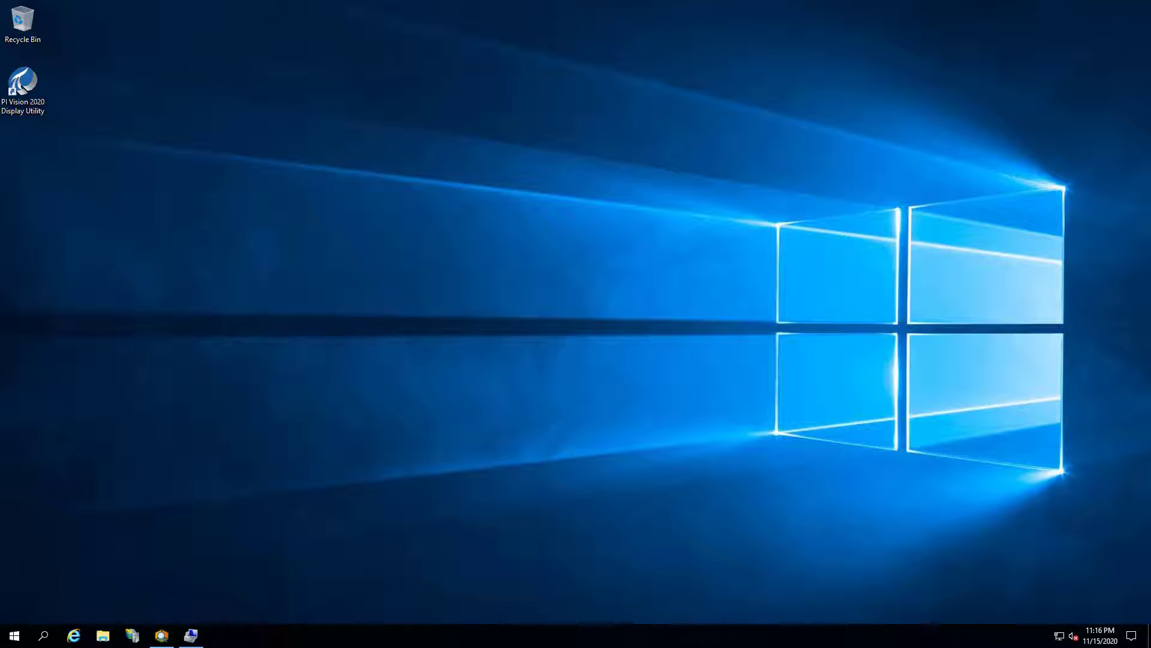
left_click(167, 634)
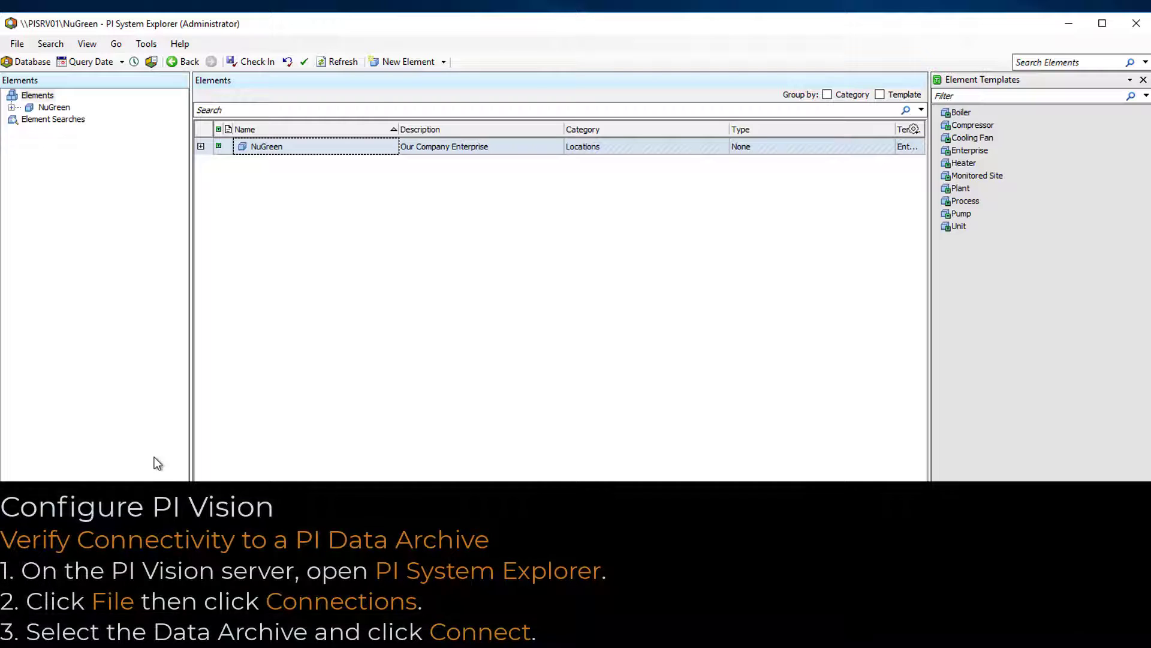
left_click(16, 44)
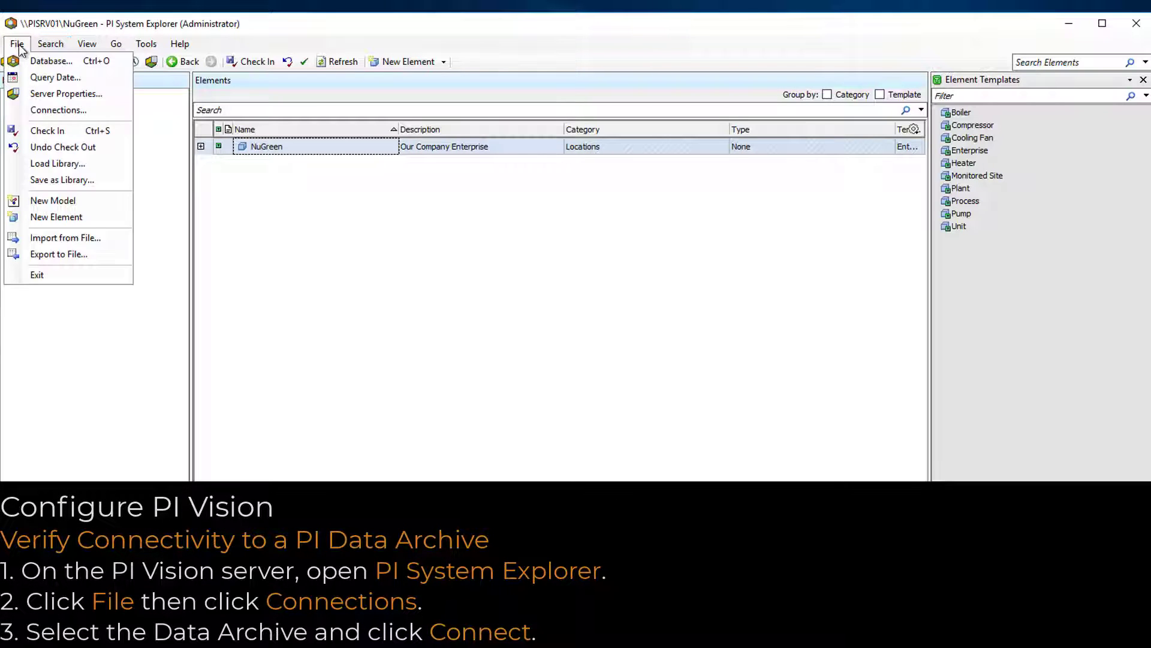
left_click(60, 110)
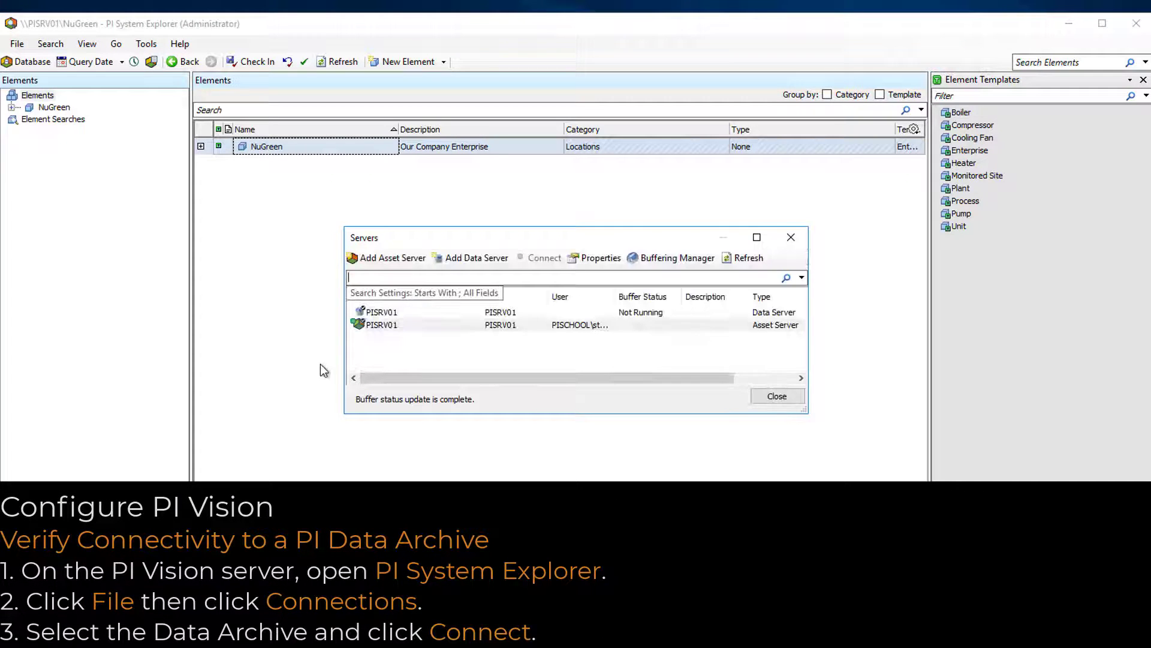
left_click(385, 313)
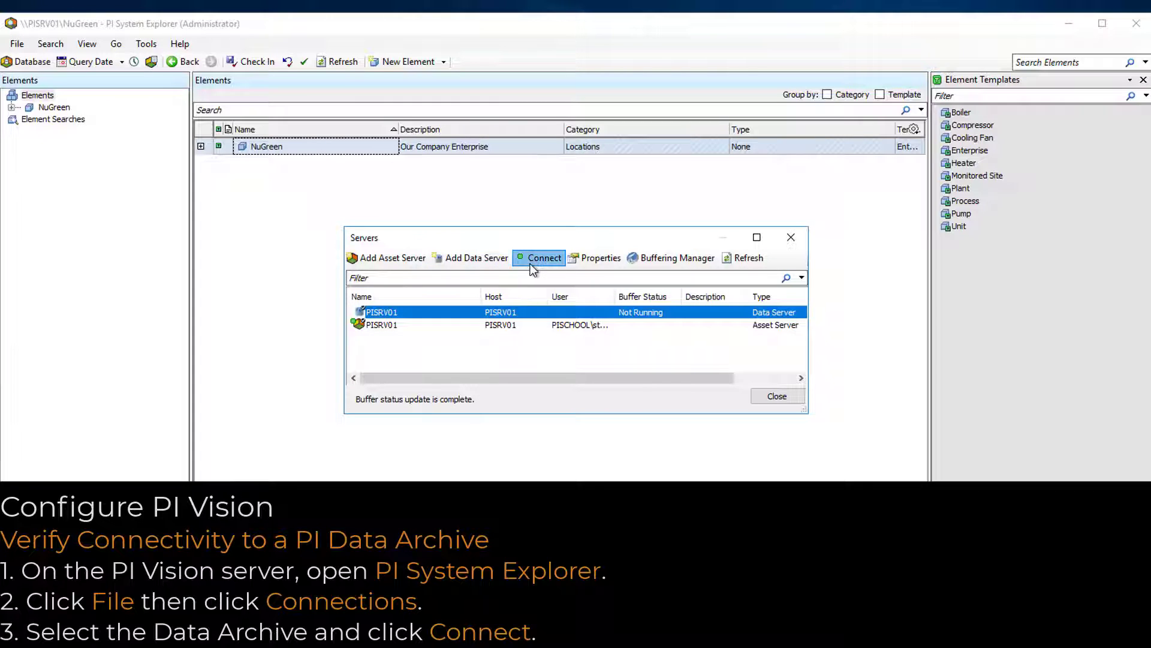
left_click(542, 257)
- Add PISRV02 as a new asset server, connect to it and save the registration
left_click(384, 325)
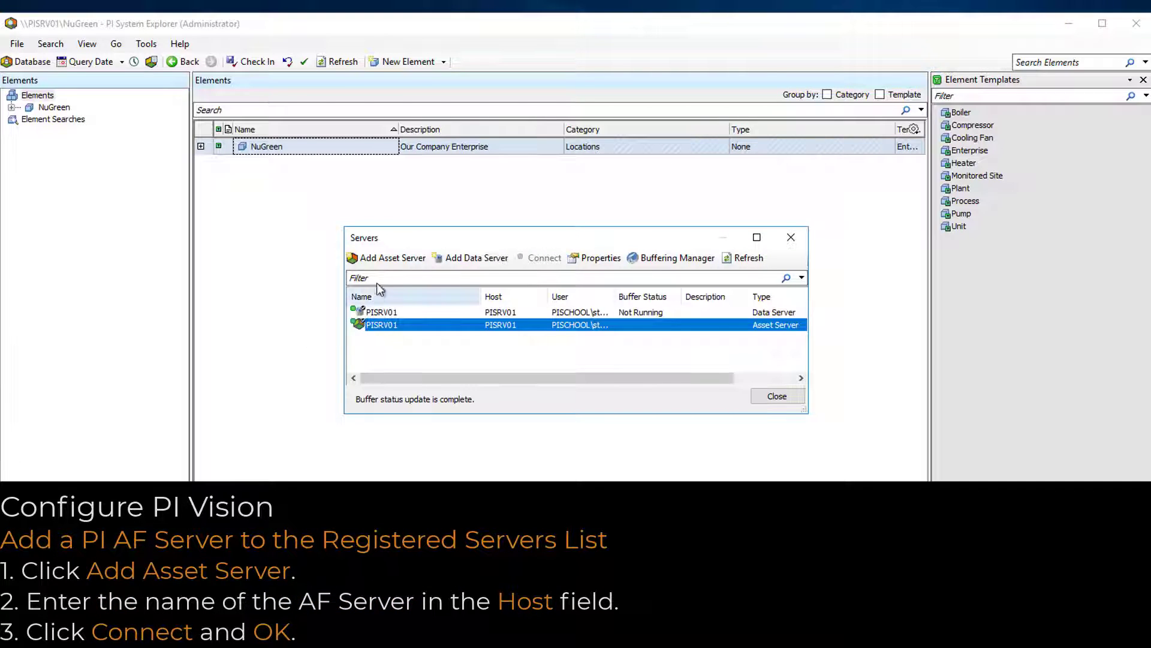
left_click(390, 259)
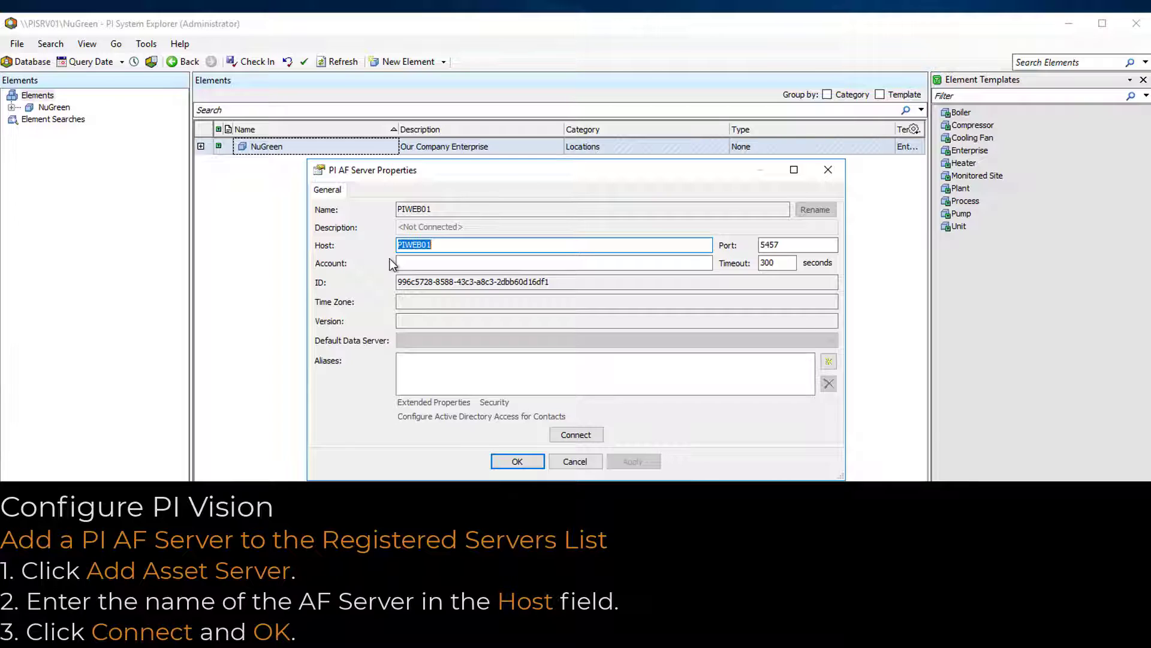
type("PISRV02")
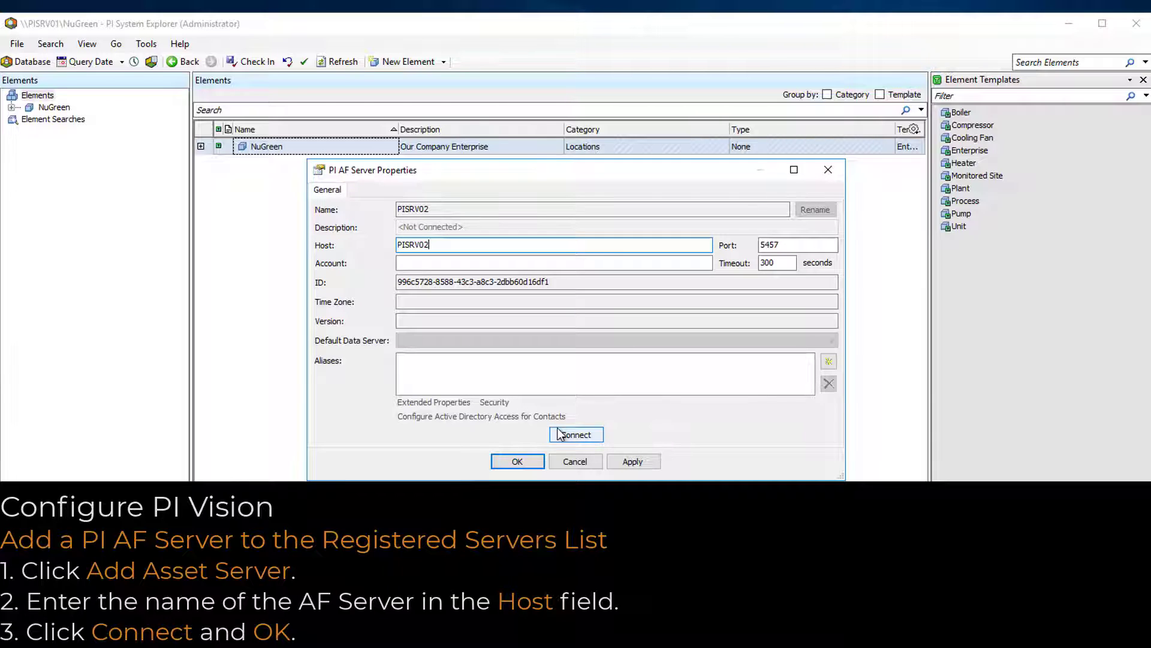
left_click(588, 440)
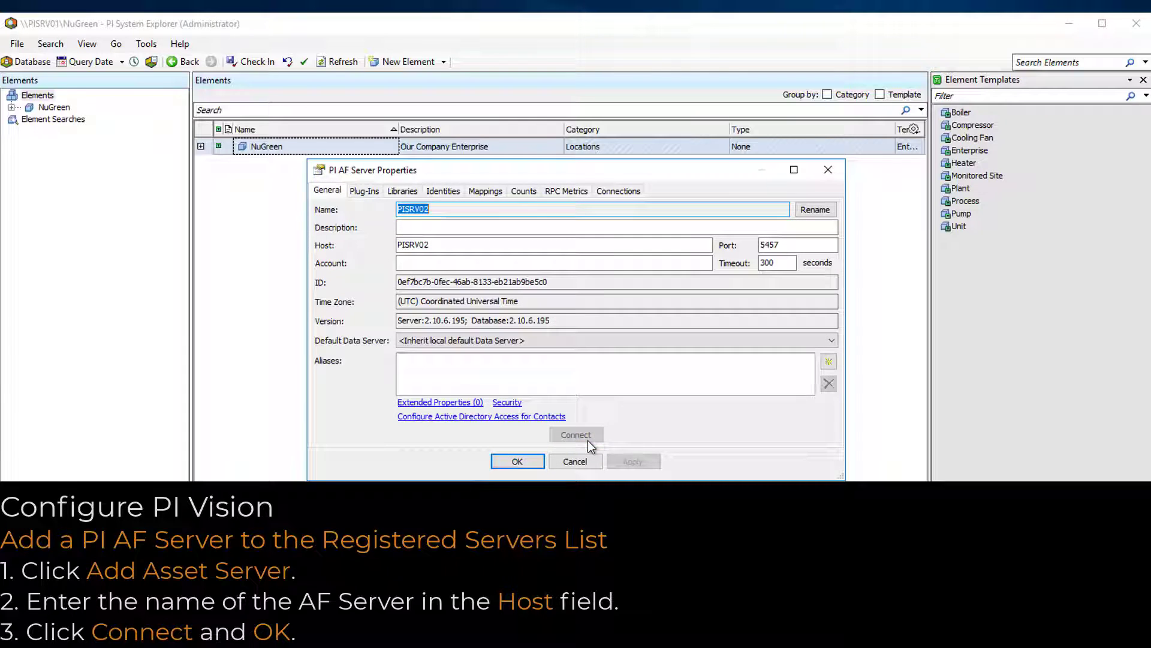
left_click(517, 459)
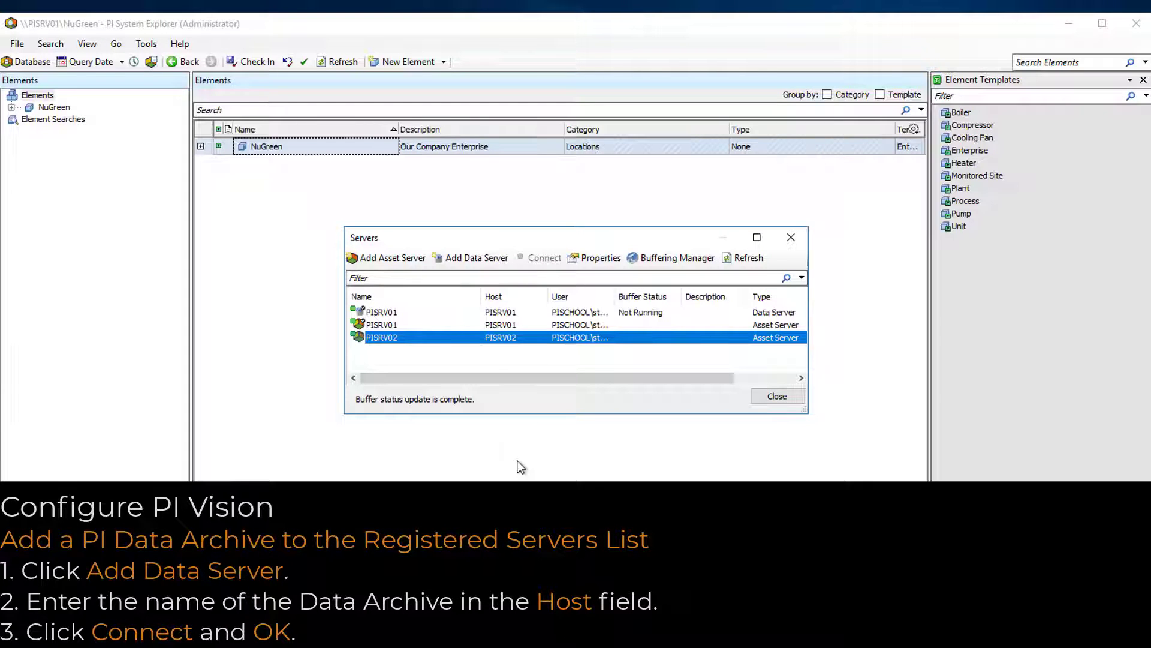
- Add PISRV02 as a data server, connect and save it, then close the Servers list
left_click(471, 264)
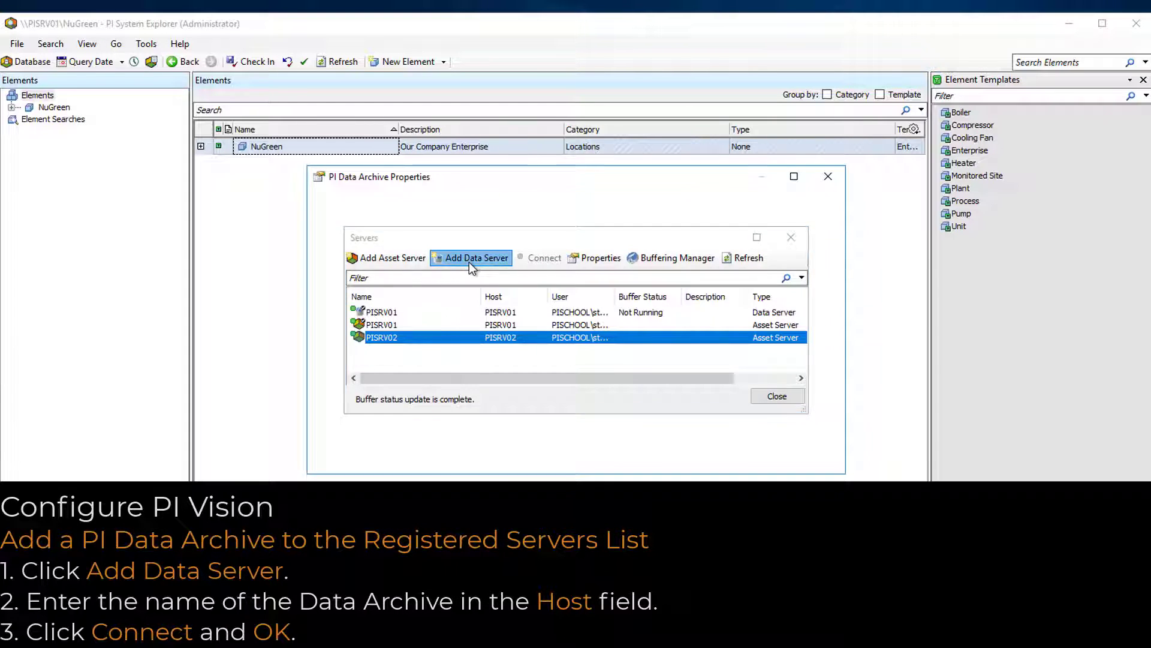
type("PISRV")
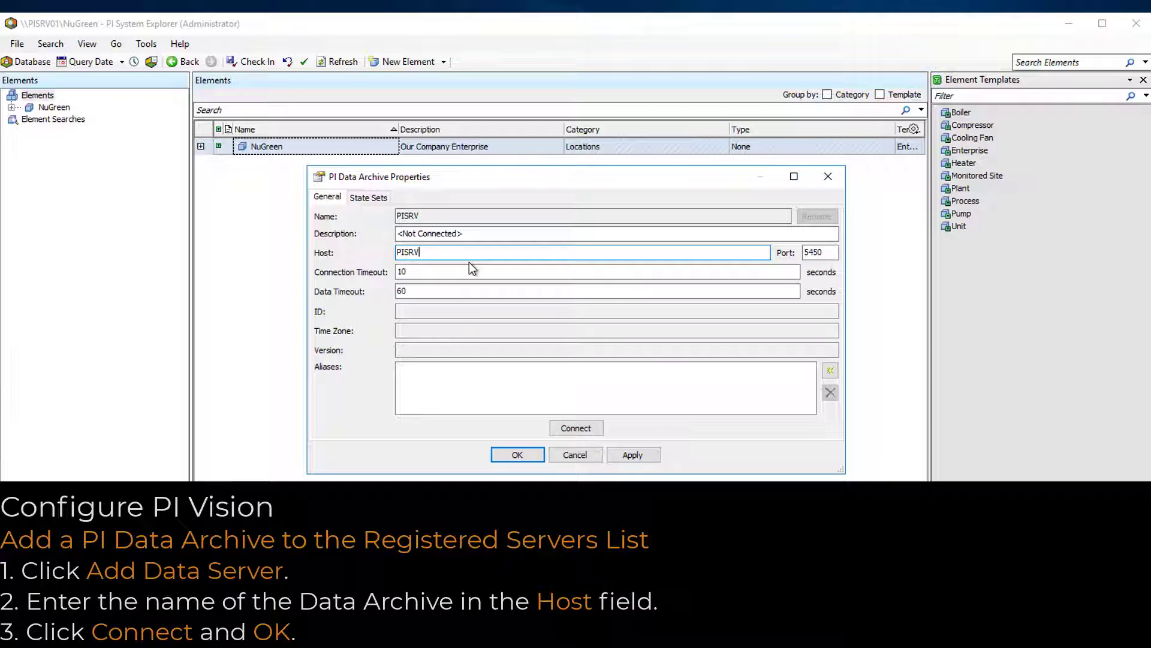
type("02")
left_click(587, 430)
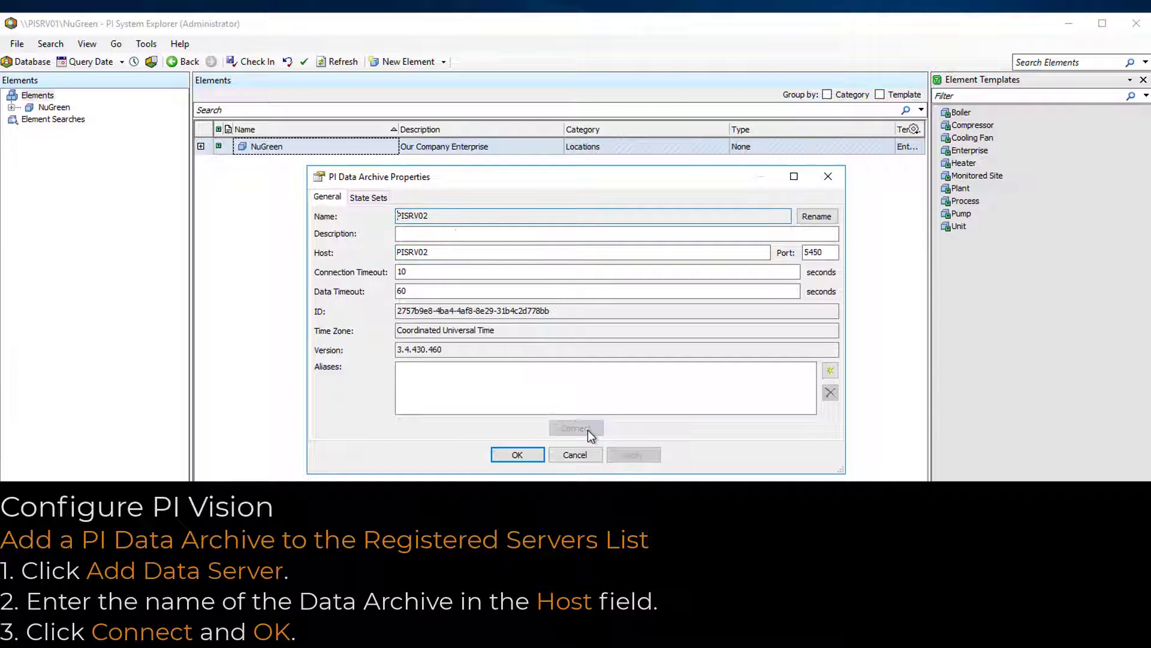
left_click(518, 453)
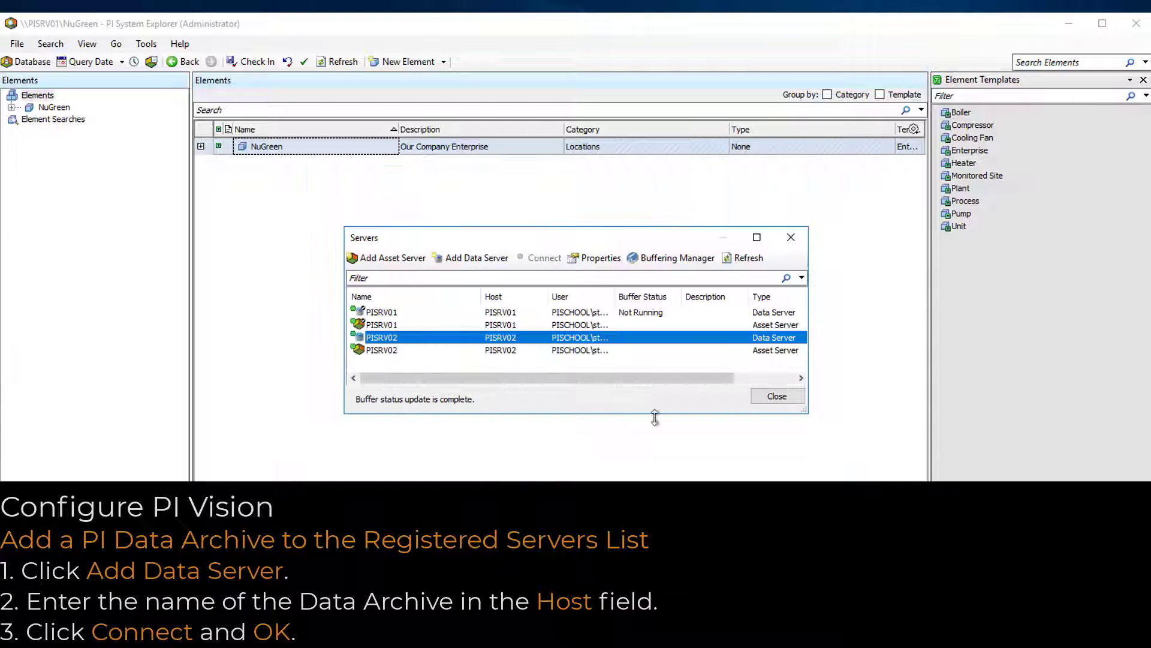
left_click(776, 398)
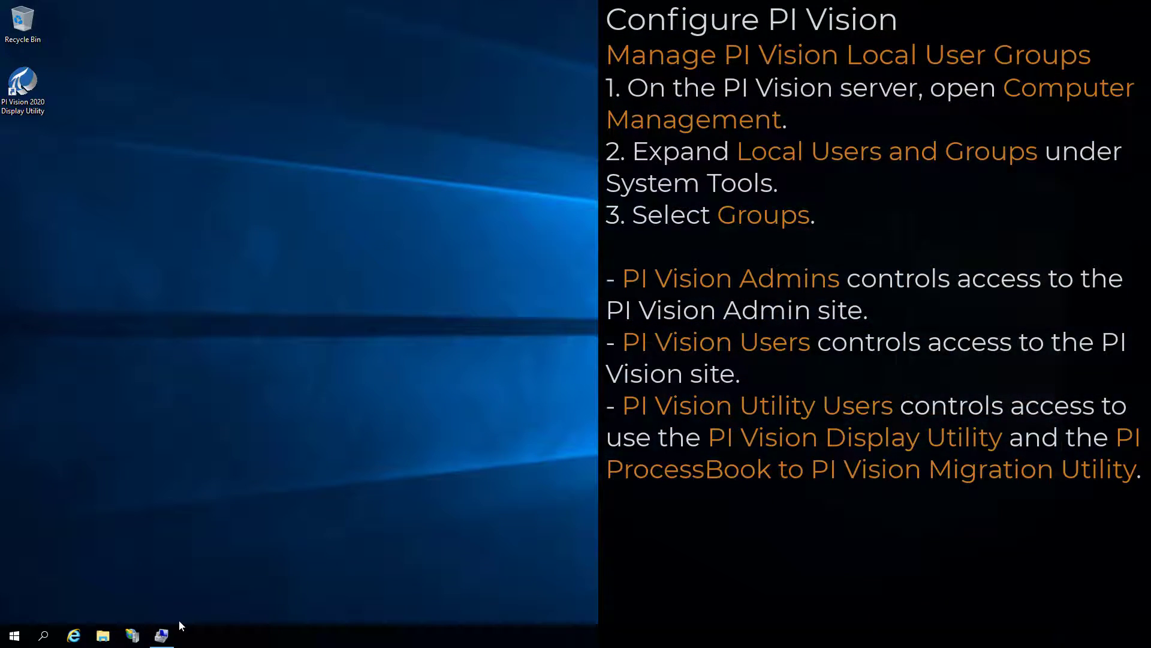
- Open Computer Management to the Groups list under Local Users and Groups
left_click(169, 634)
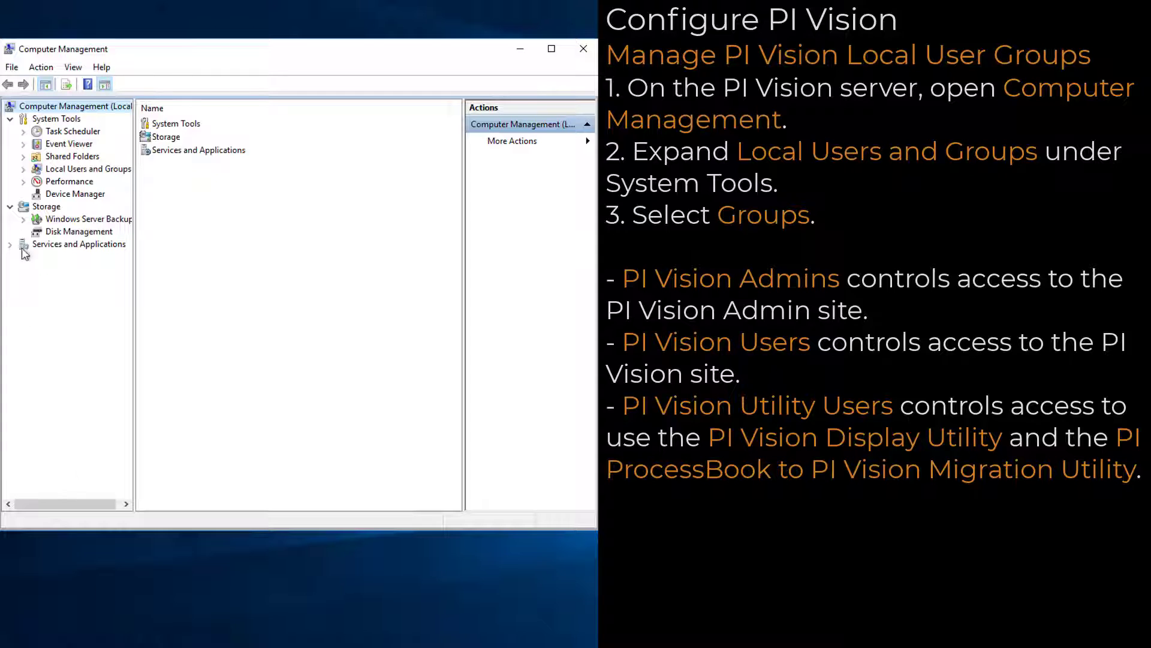
left_click(24, 169)
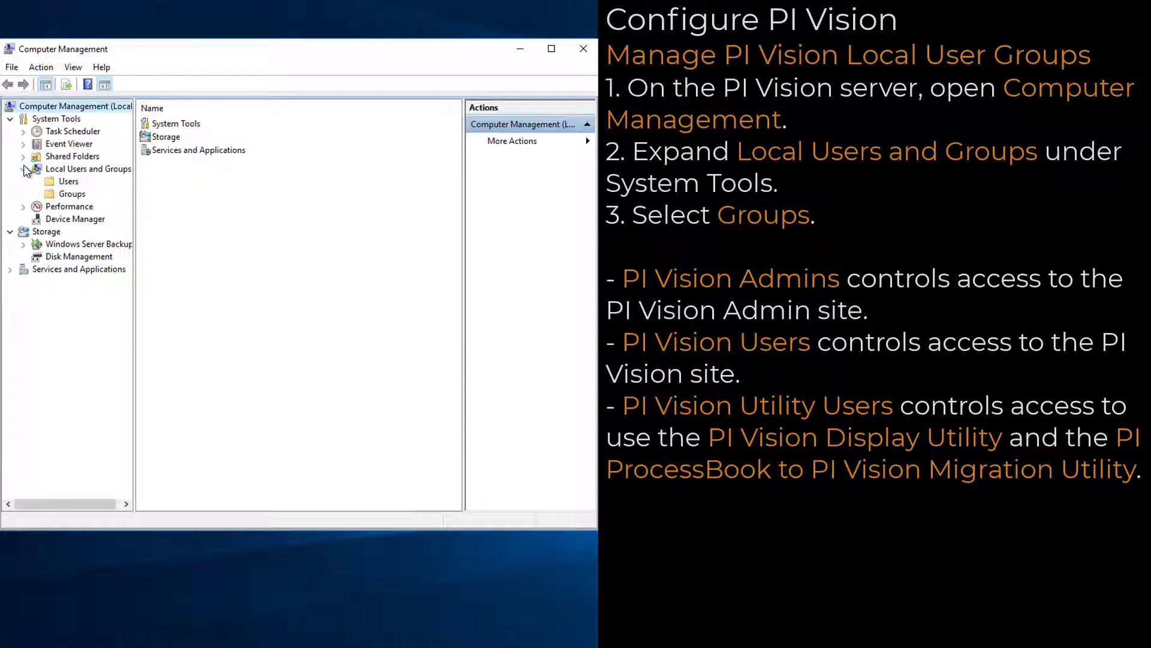
left_click(72, 194)
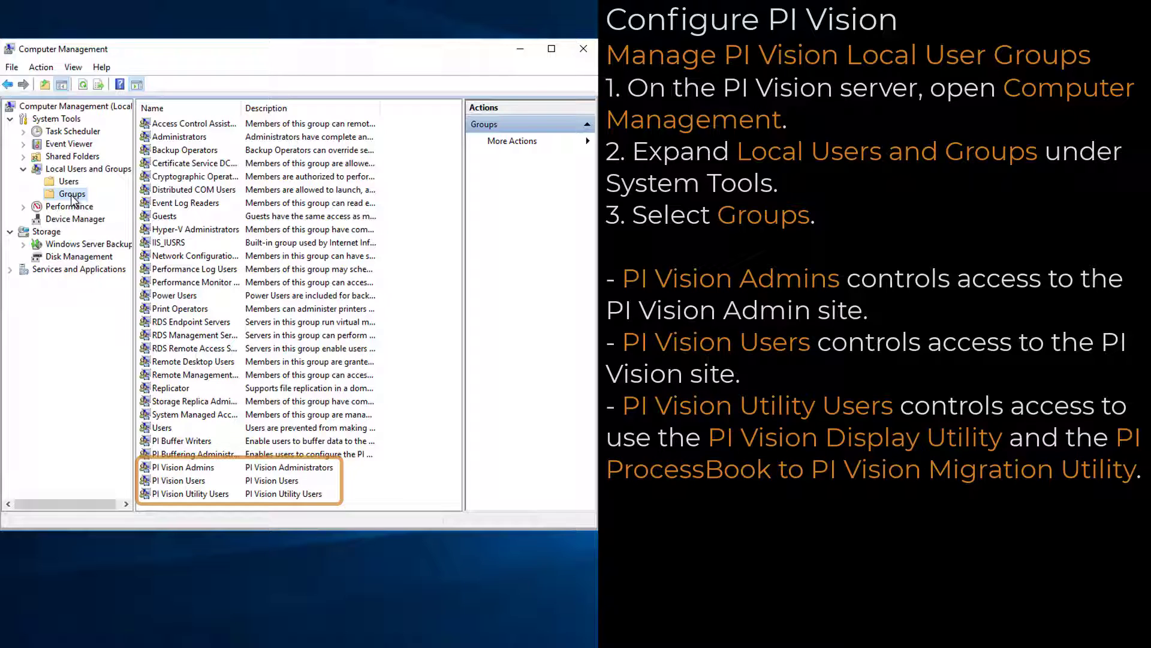
- Inspect the members of PI Vision Admins, PI Vision Users and PI Vision Utility Users
double_click(183, 467)
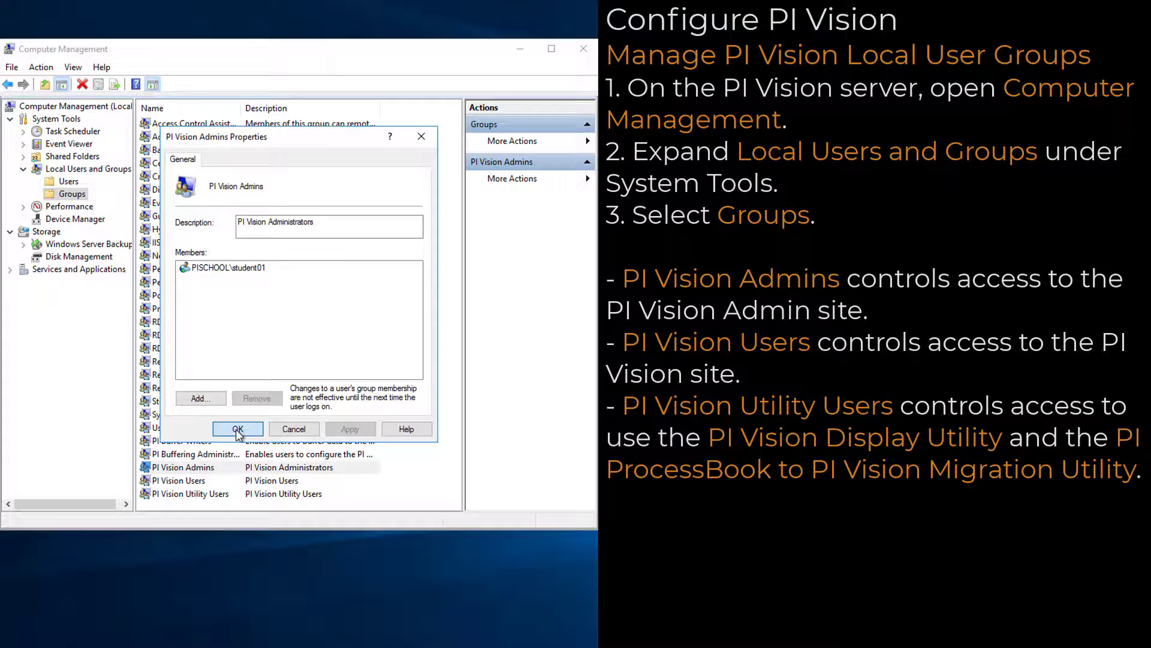
left_click(238, 430)
left_click(200, 481)
double_click(199, 482)
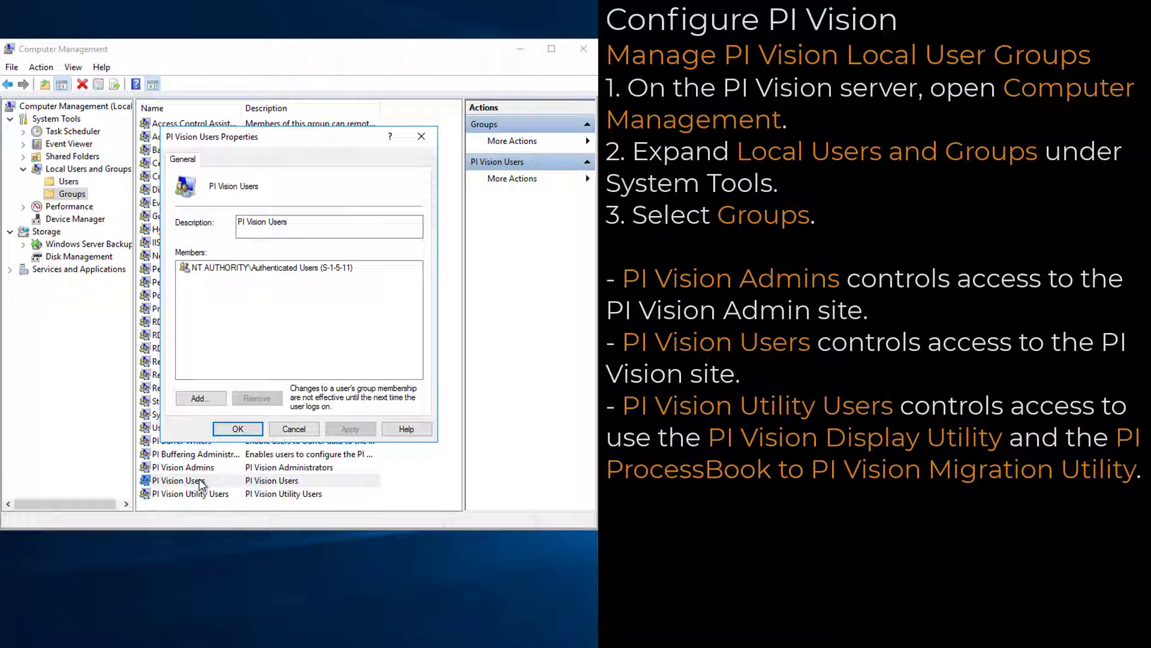
left_click(238, 430)
double_click(215, 493)
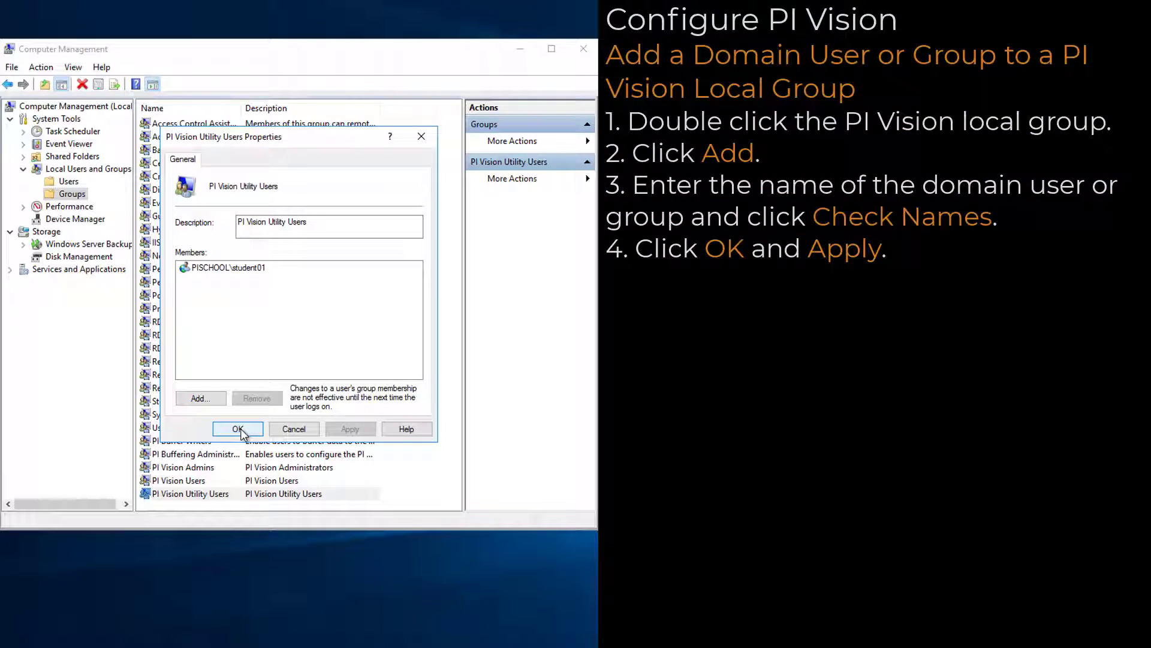
- Add the verified Domain Admins group to PI Vision Admins and apply the membership
left_click(238, 429)
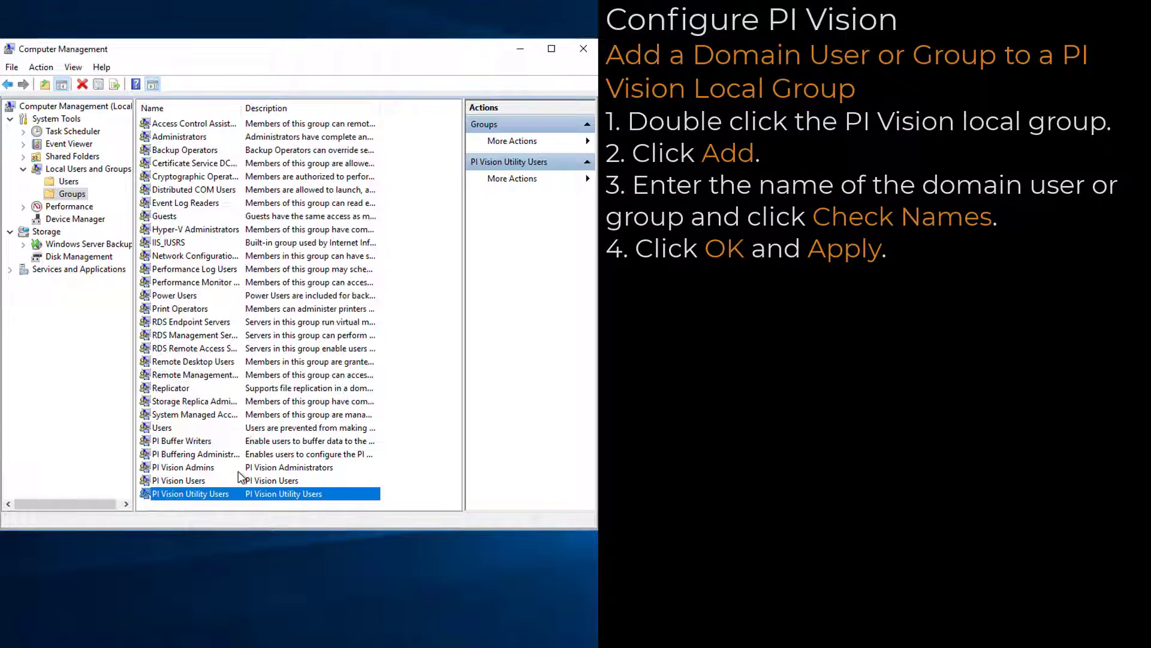
double_click(204, 468)
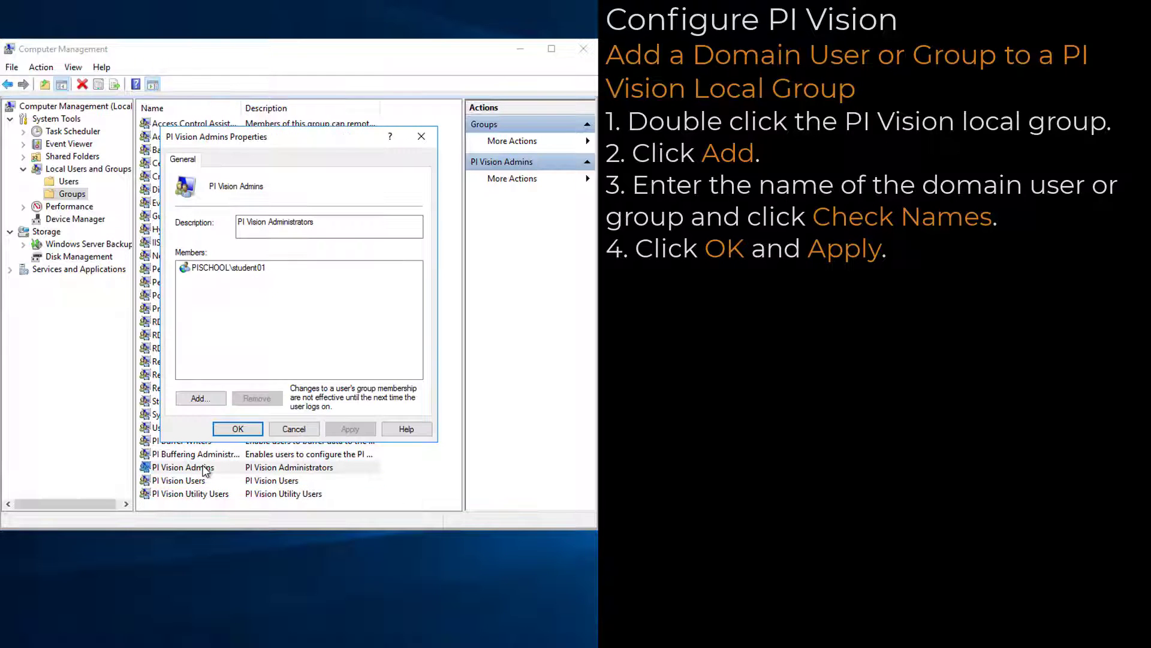
left_click(201, 399)
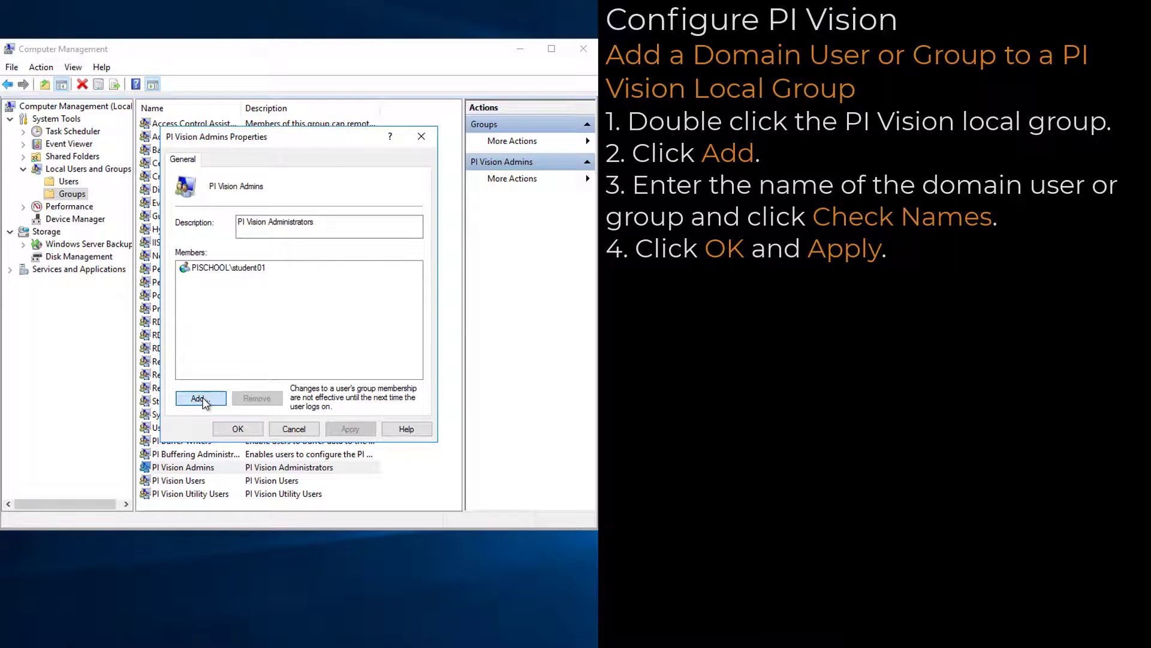
type("D")
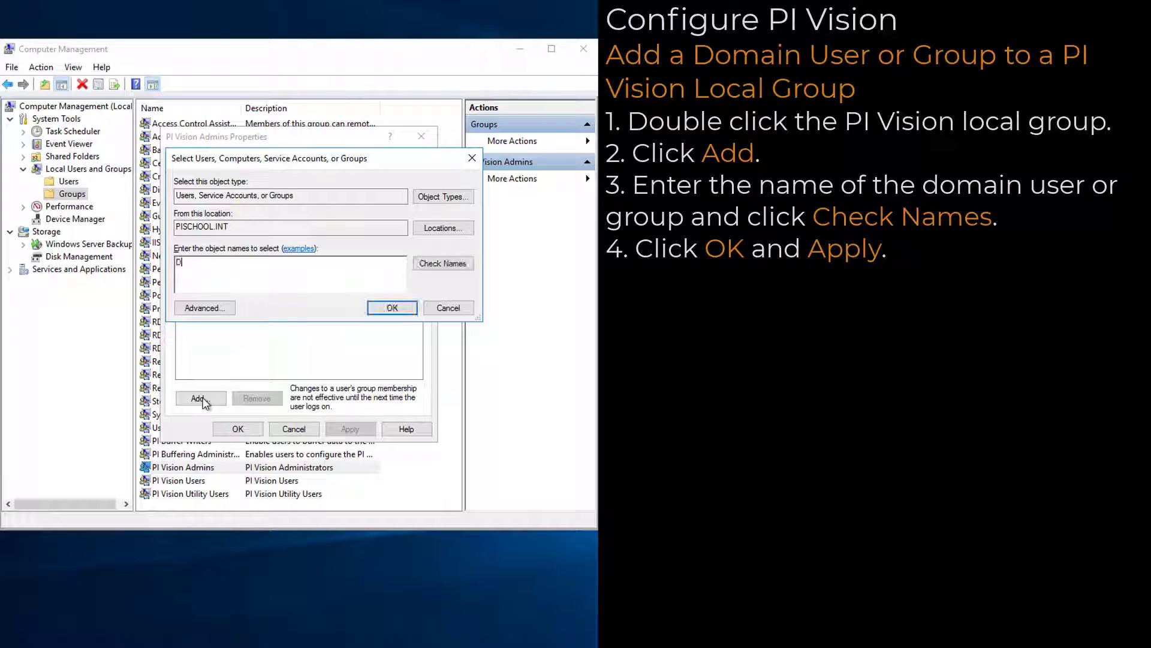
type("omain Admins")
left_click(470, 268)
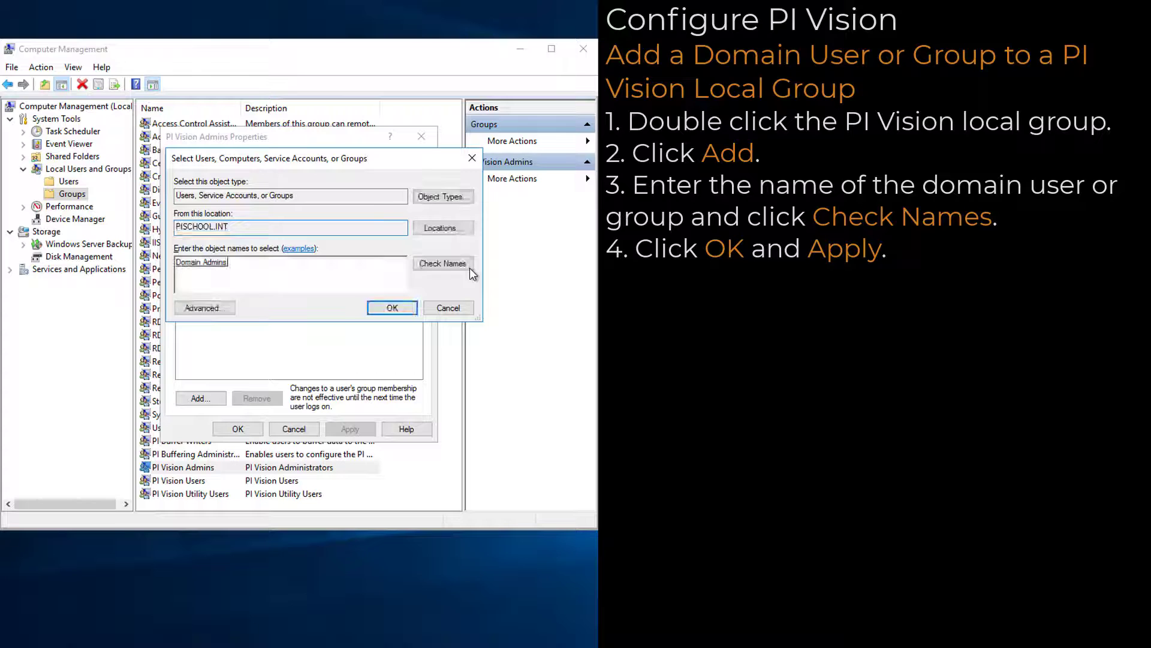
left_click(392, 306)
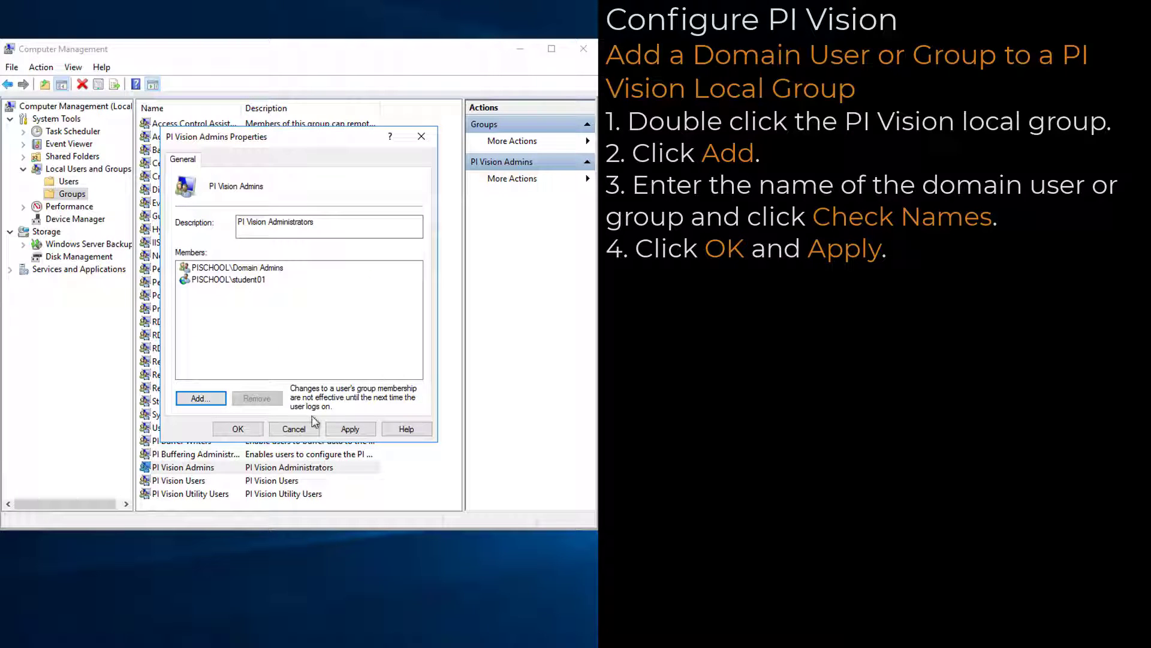
left_click(336, 429)
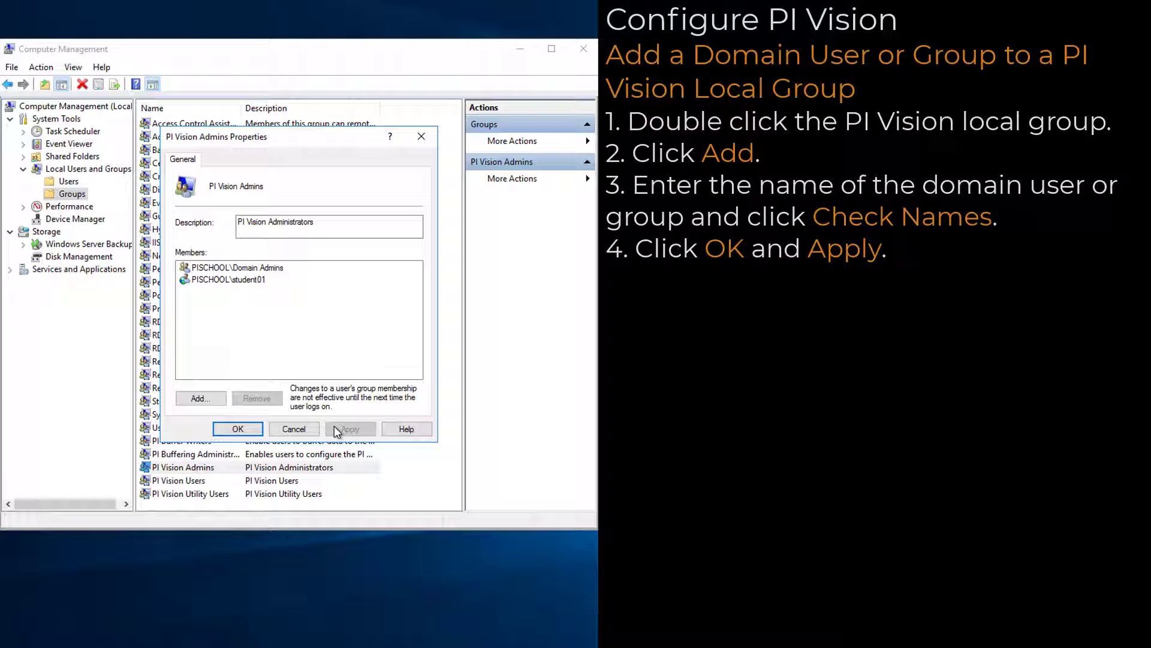
left_click(259, 429)
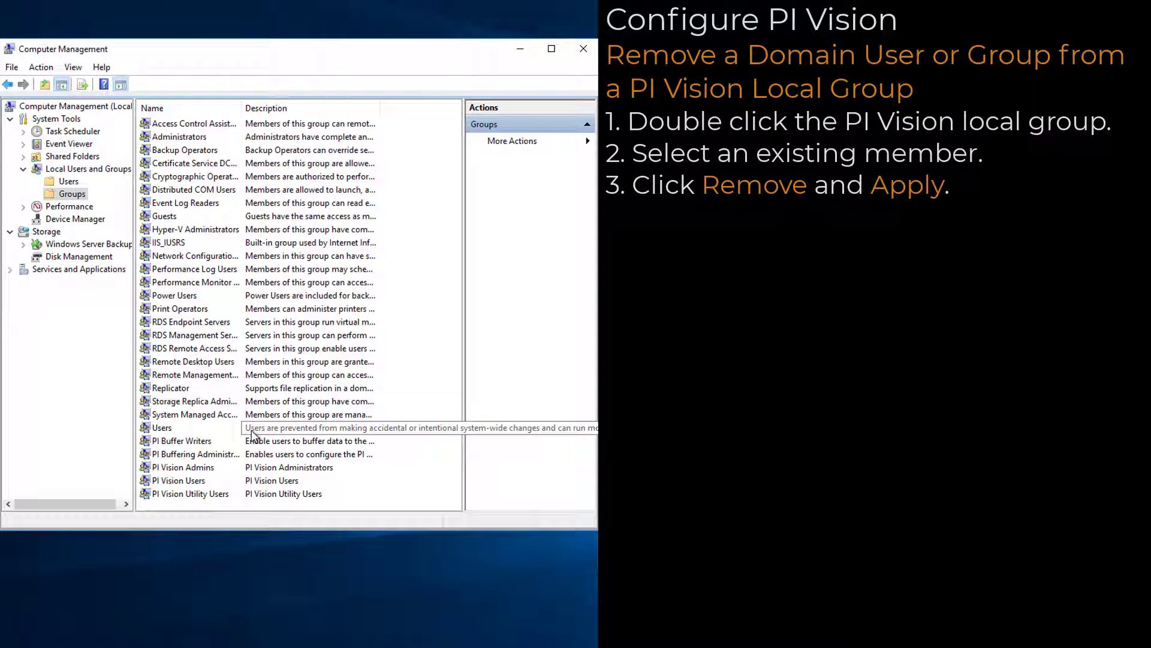
- Replace Authenticated Users with Domain Users in the PI Vision Users group and apply
double_click(200, 480)
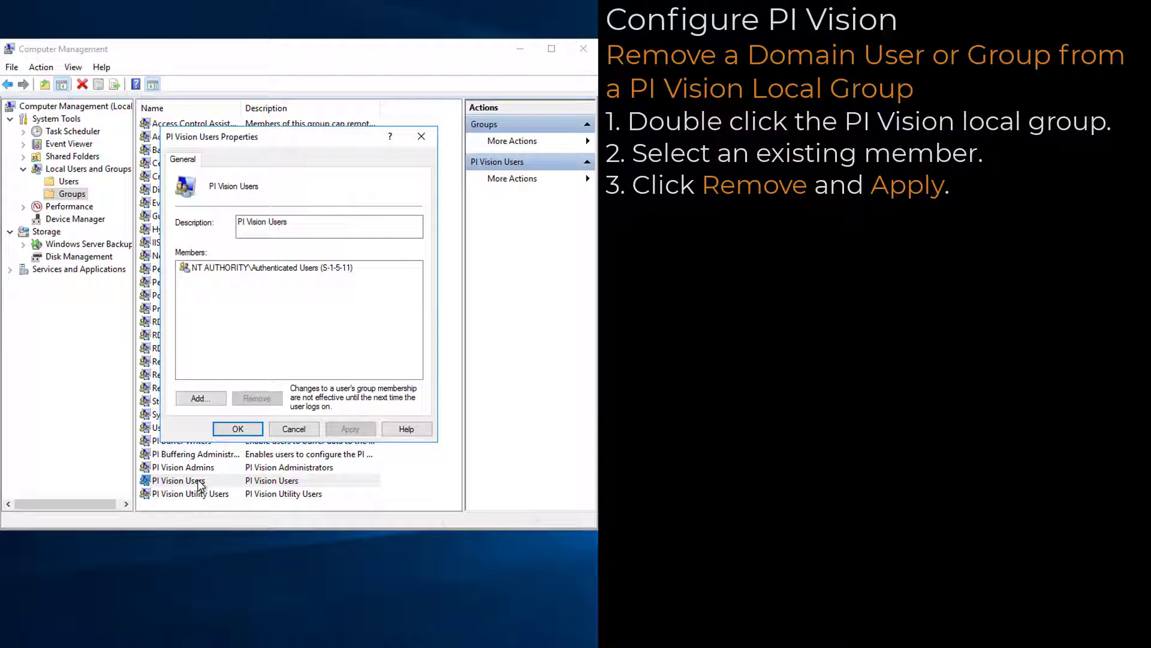
left_click(258, 269)
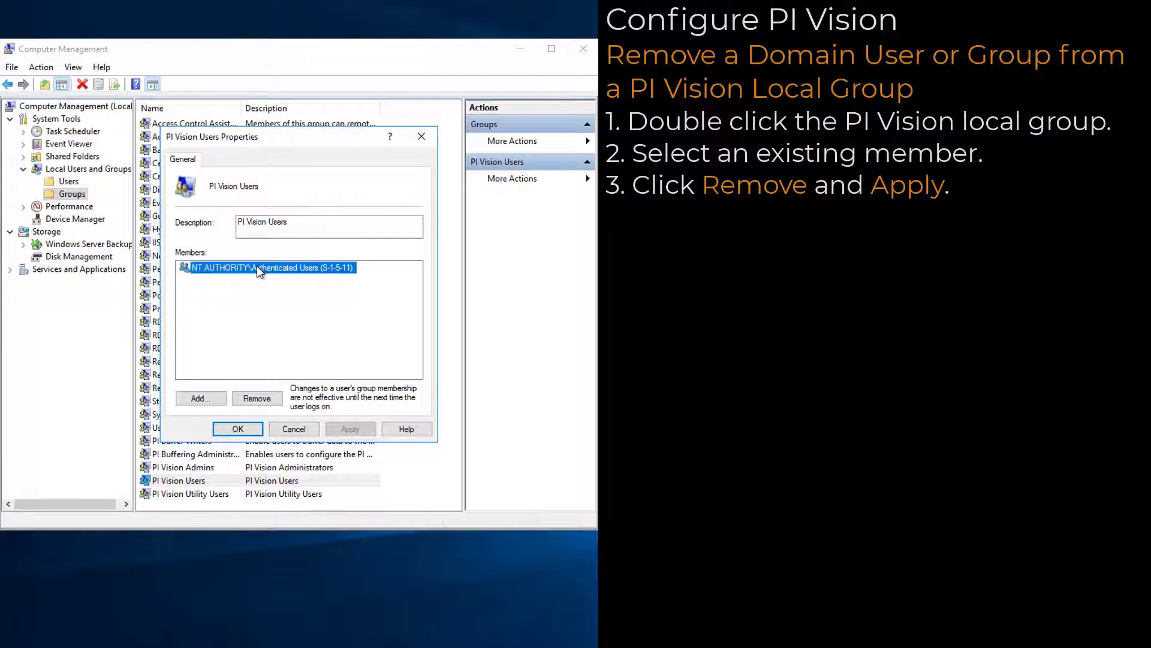
left_click(258, 399)
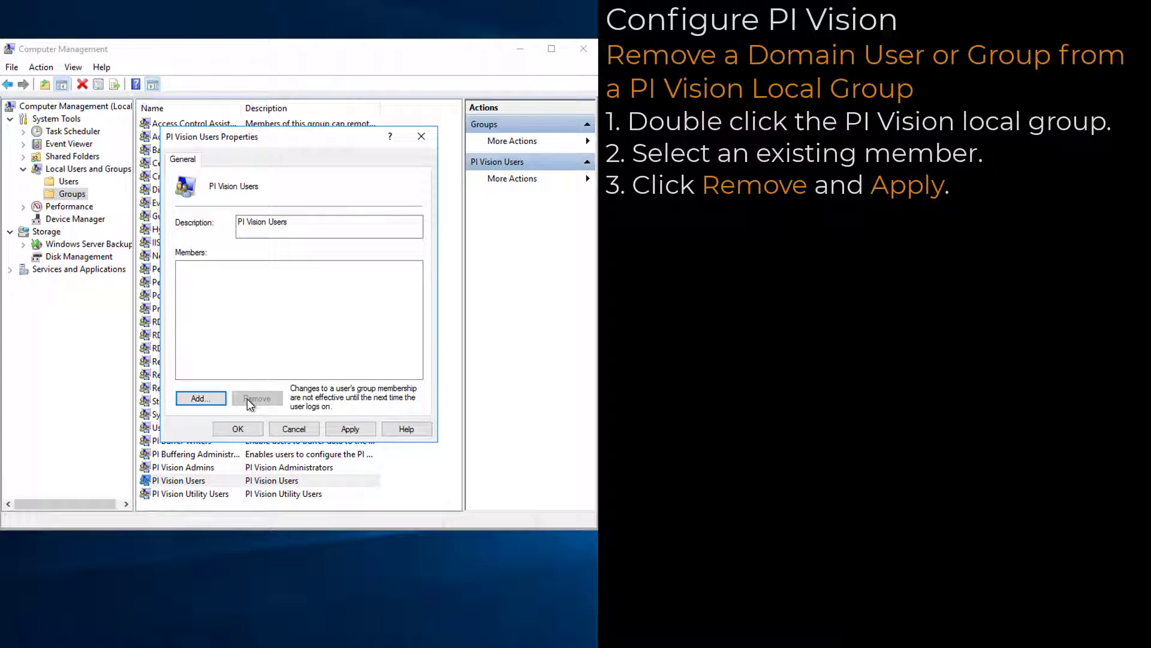
left_click(222, 398)
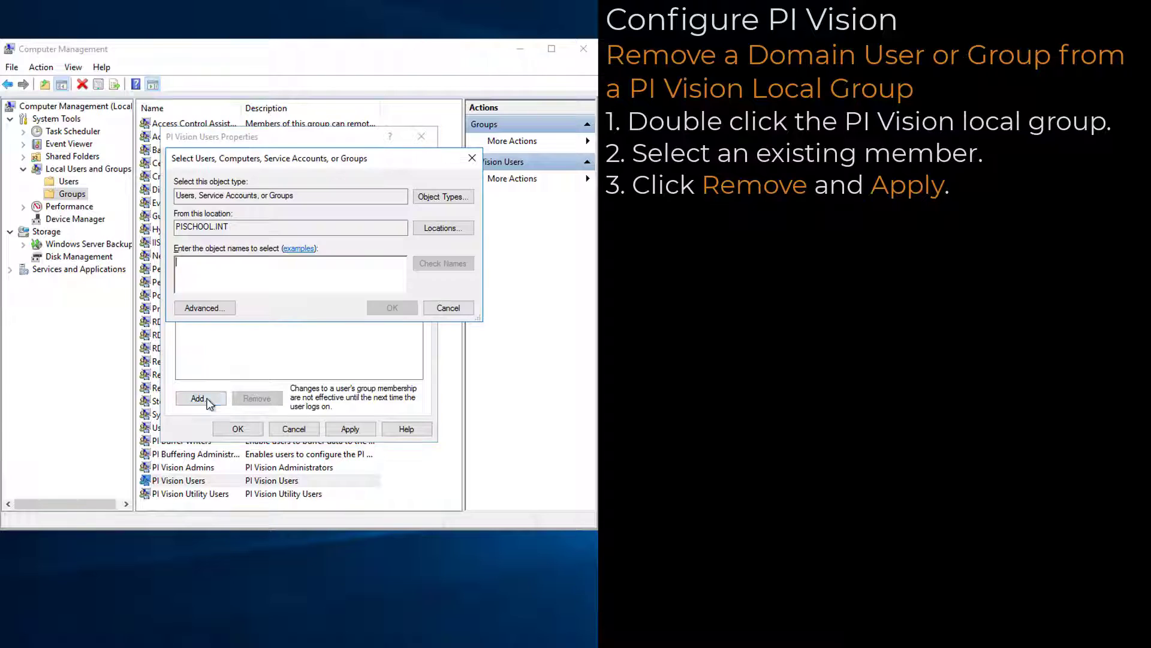
type("Domai")
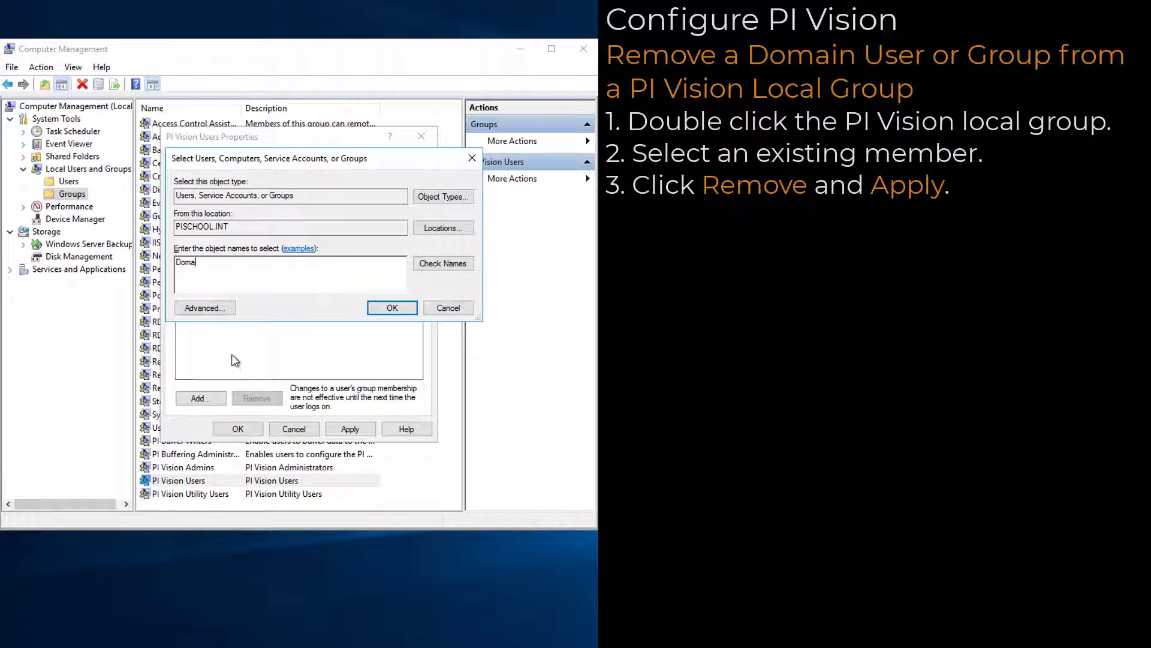
type("n Users")
left_click(412, 309)
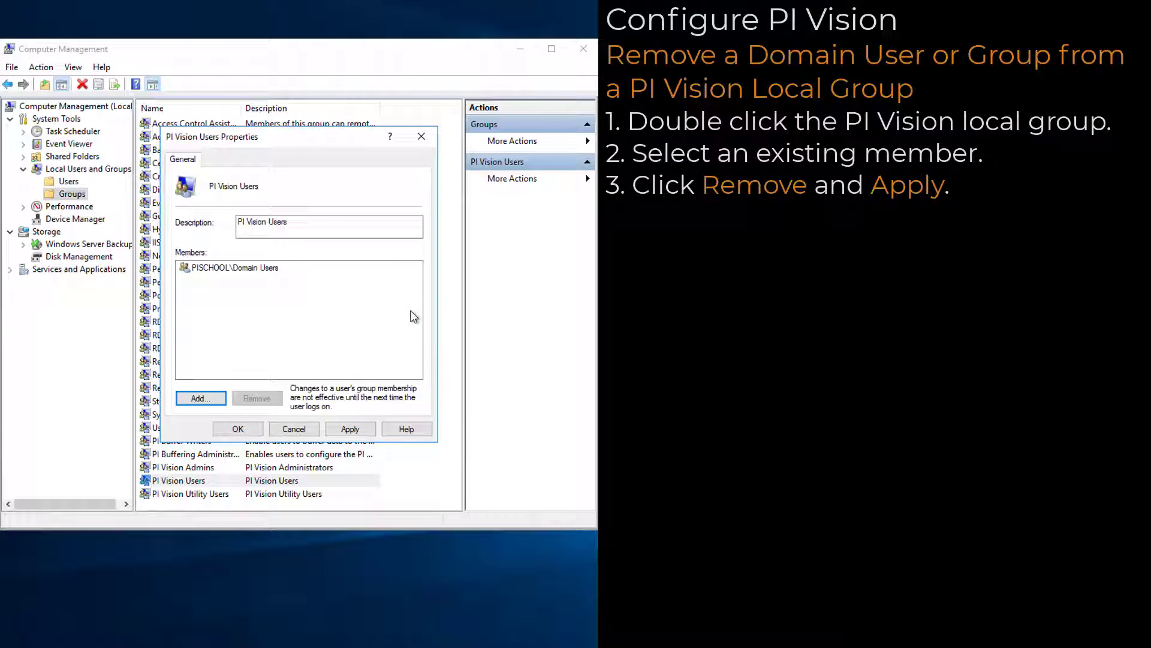
left_click(351, 427)
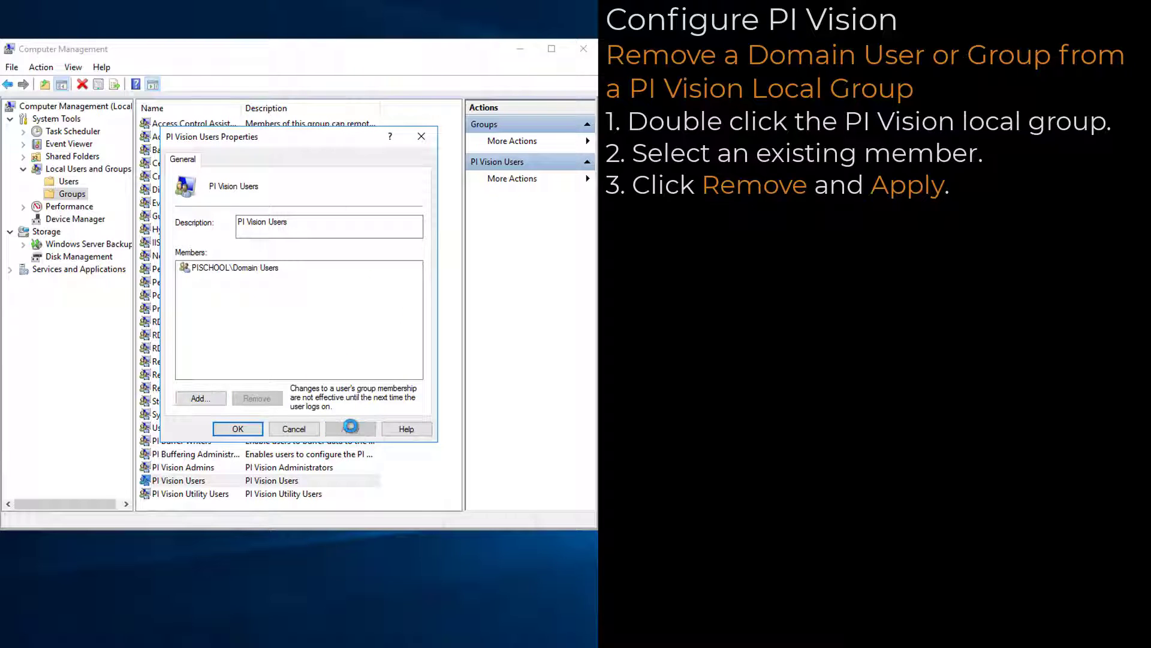
left_click(238, 428)
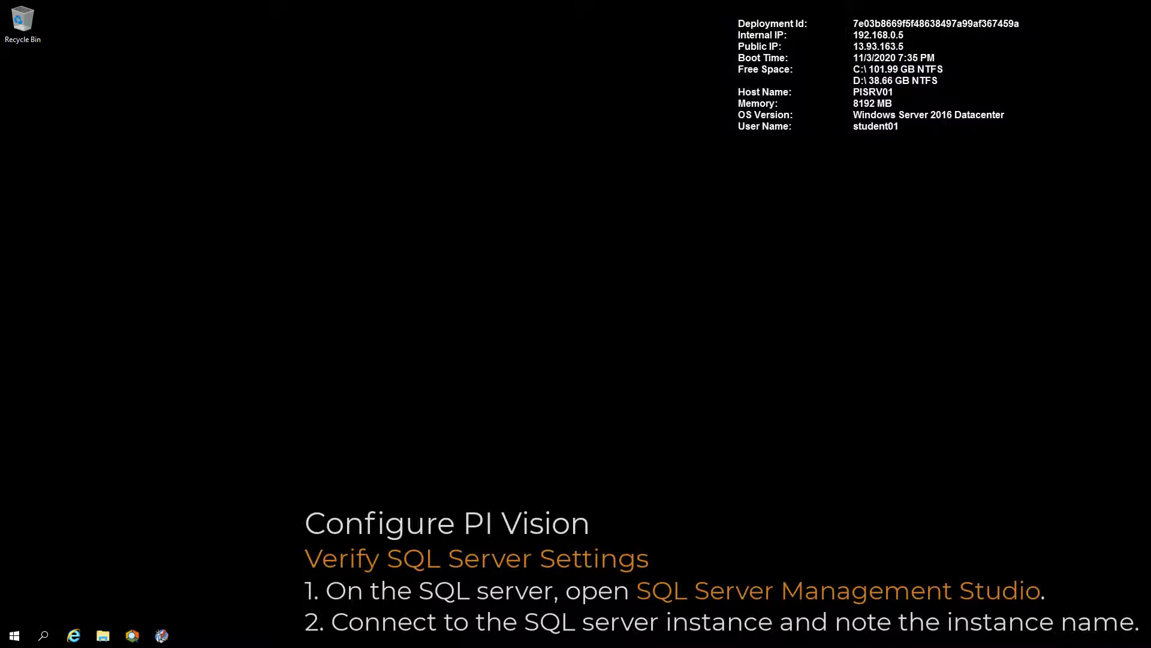
- Launch SQL Server Management Studio from the Start menu and connect to PISRV01
left_click(15, 637)
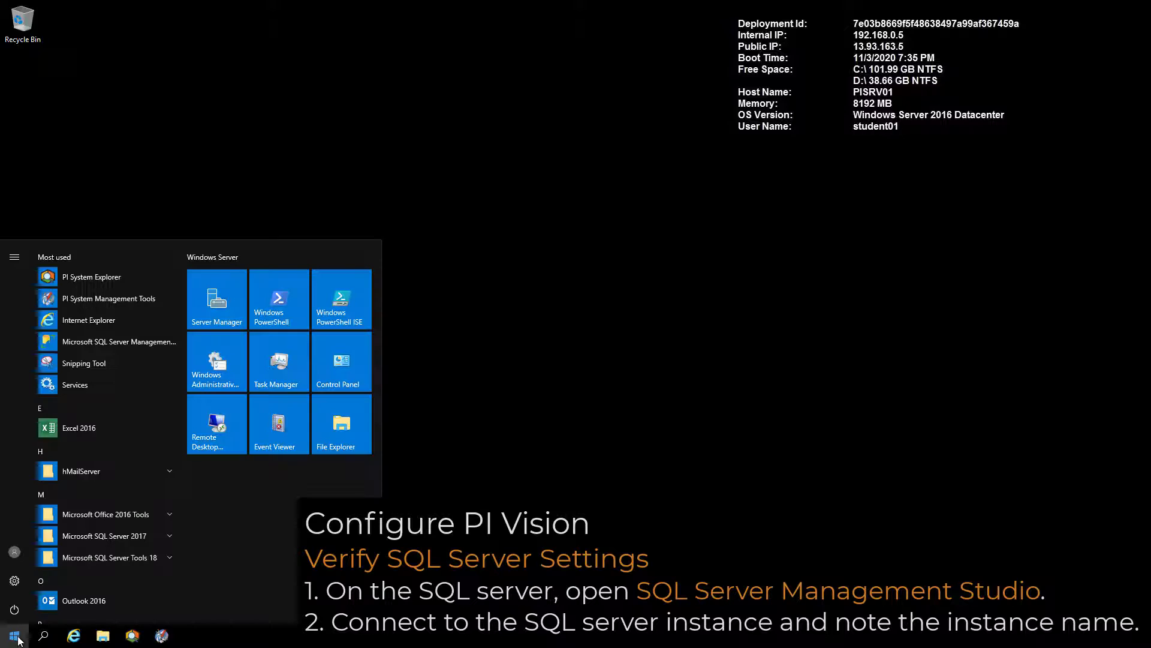
left_click(120, 342)
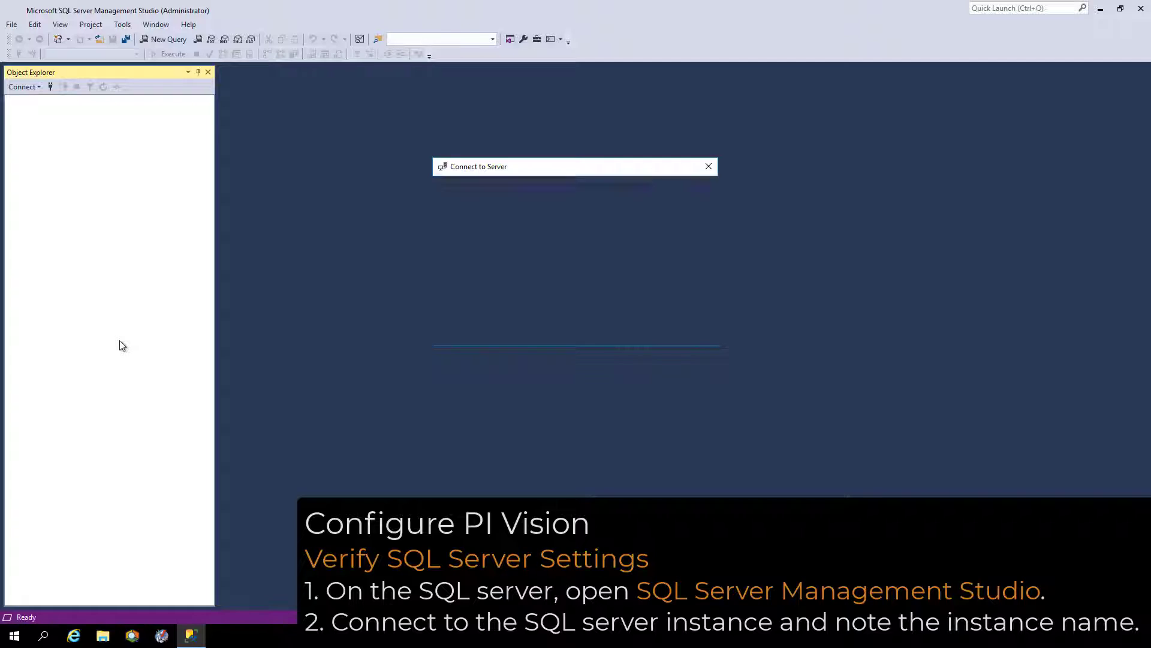
left_click(527, 332)
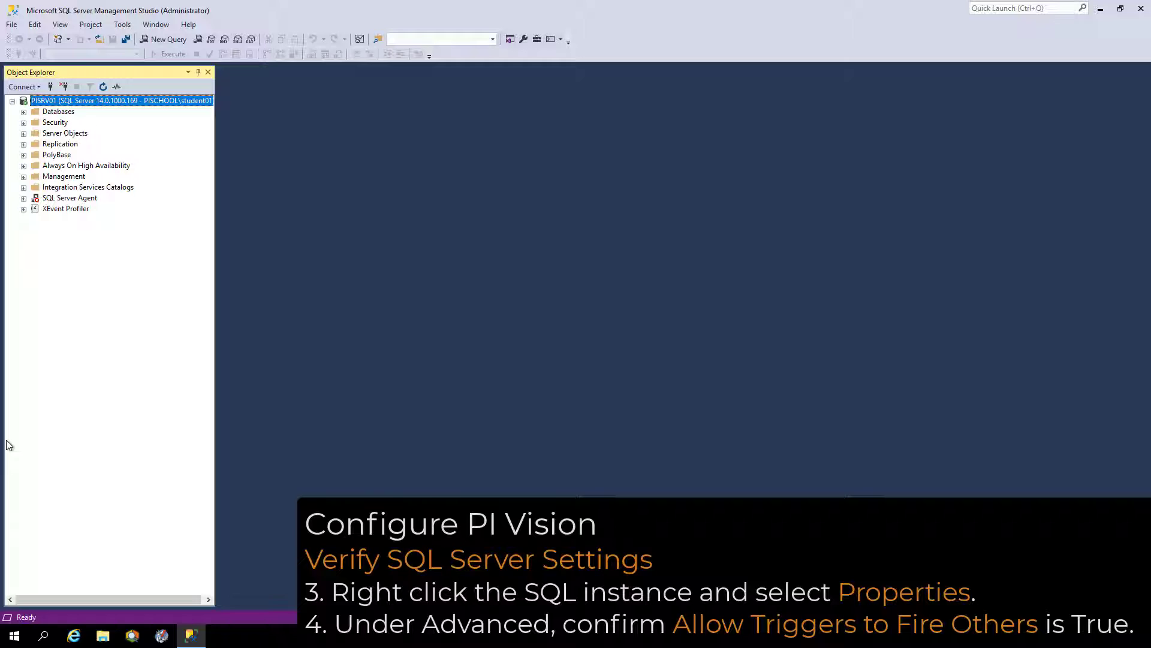
- Verify Allow Triggers to Fire Others is True in PISRV01's Advanced properties, then expand Security
right_click(78, 104)
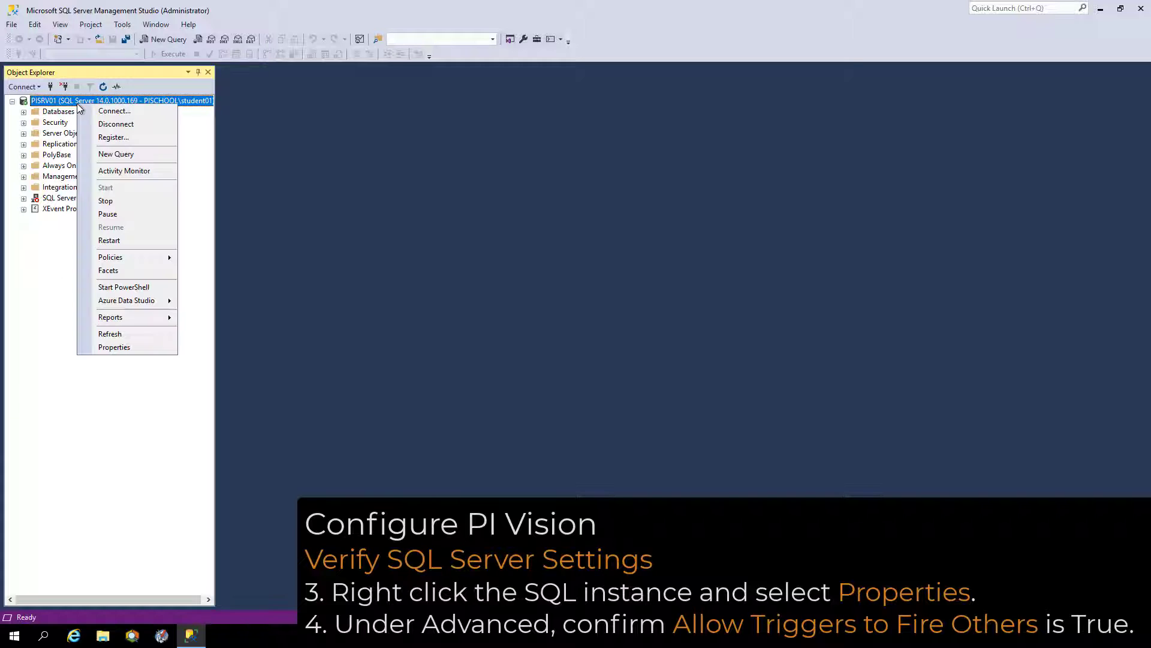
left_click(111, 347)
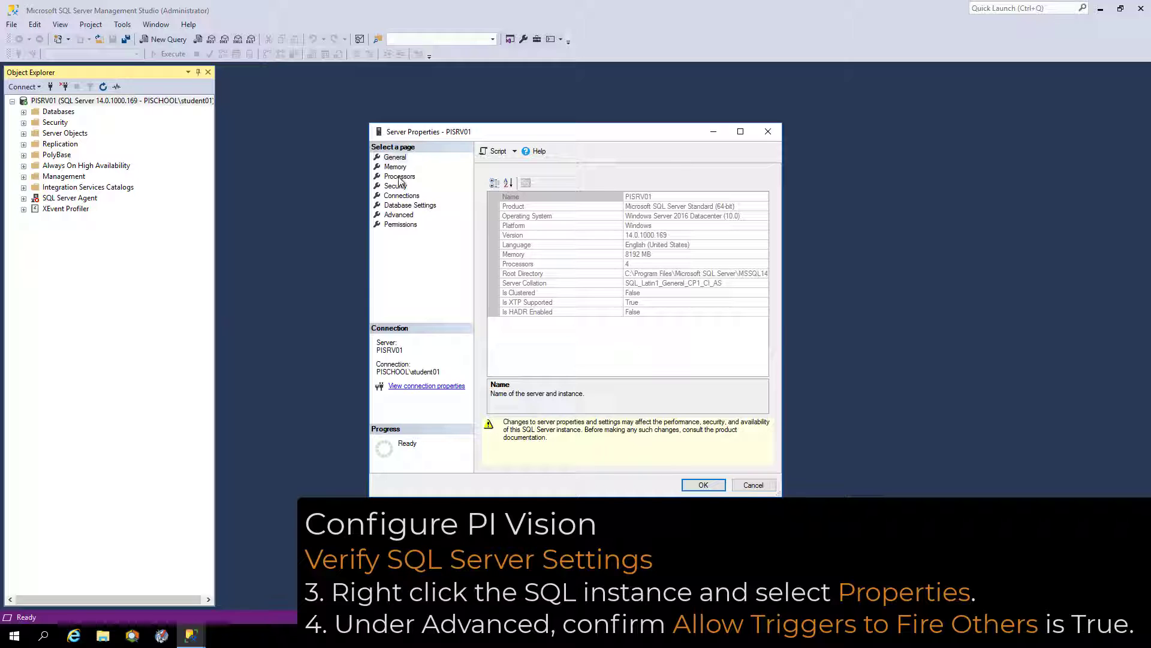
left_click(402, 214)
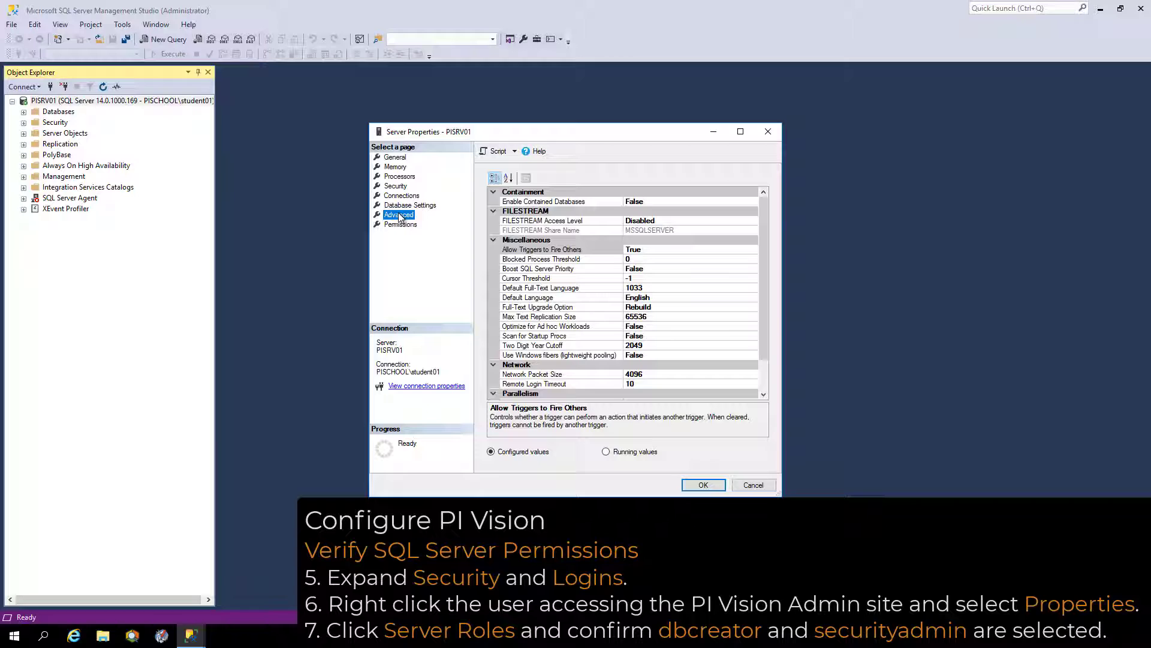
left_click(704, 484)
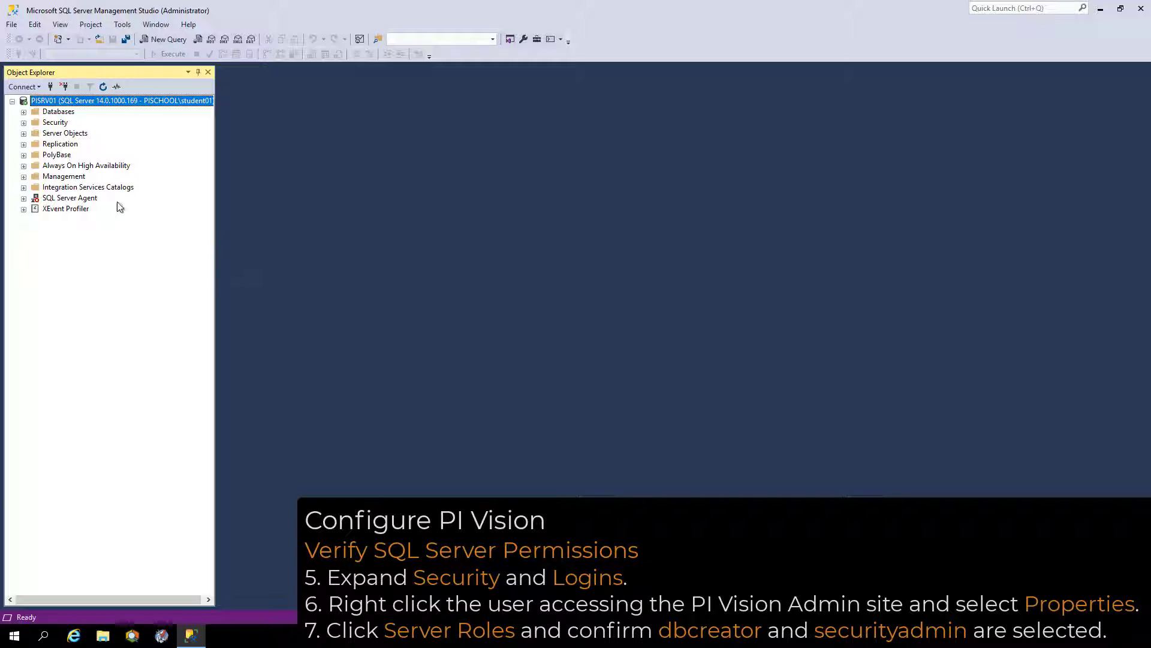
left_click(23, 122)
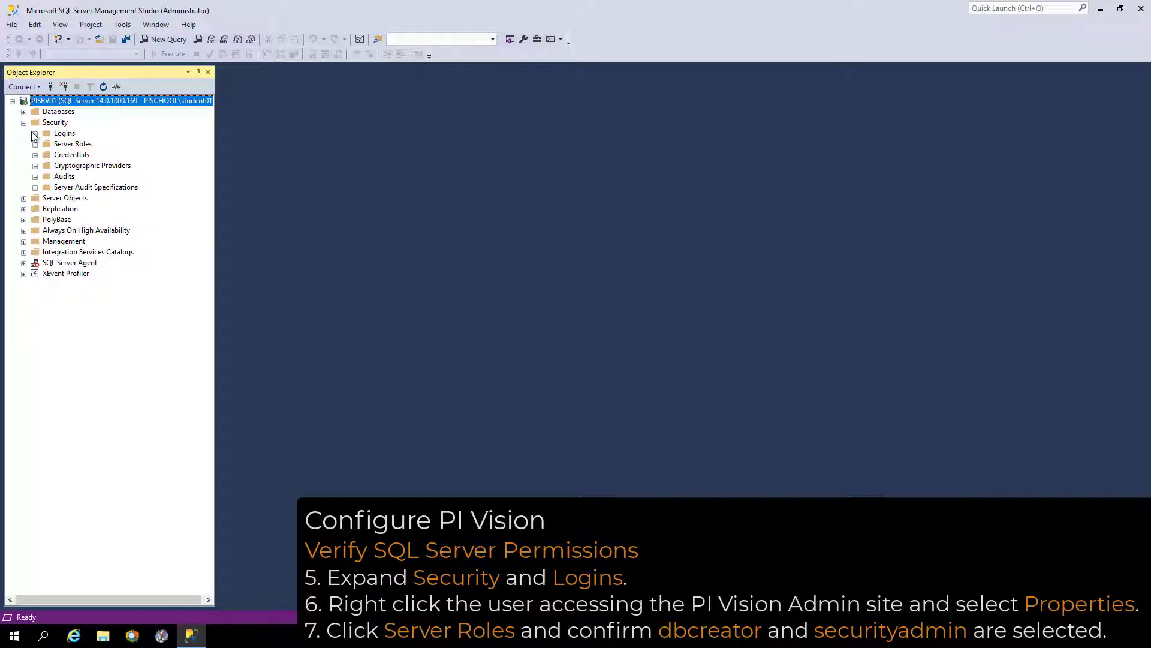
- Check the admin-site user's login Server Roles for dbcreator and securityadmin
left_click(35, 133)
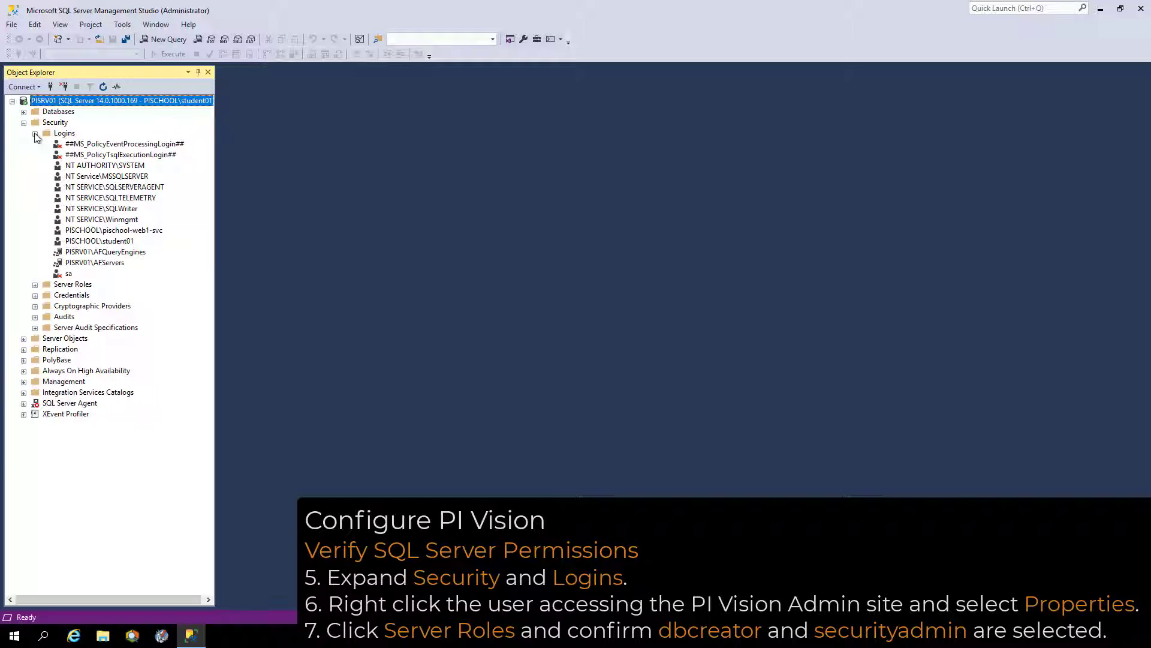
right_click(96, 242)
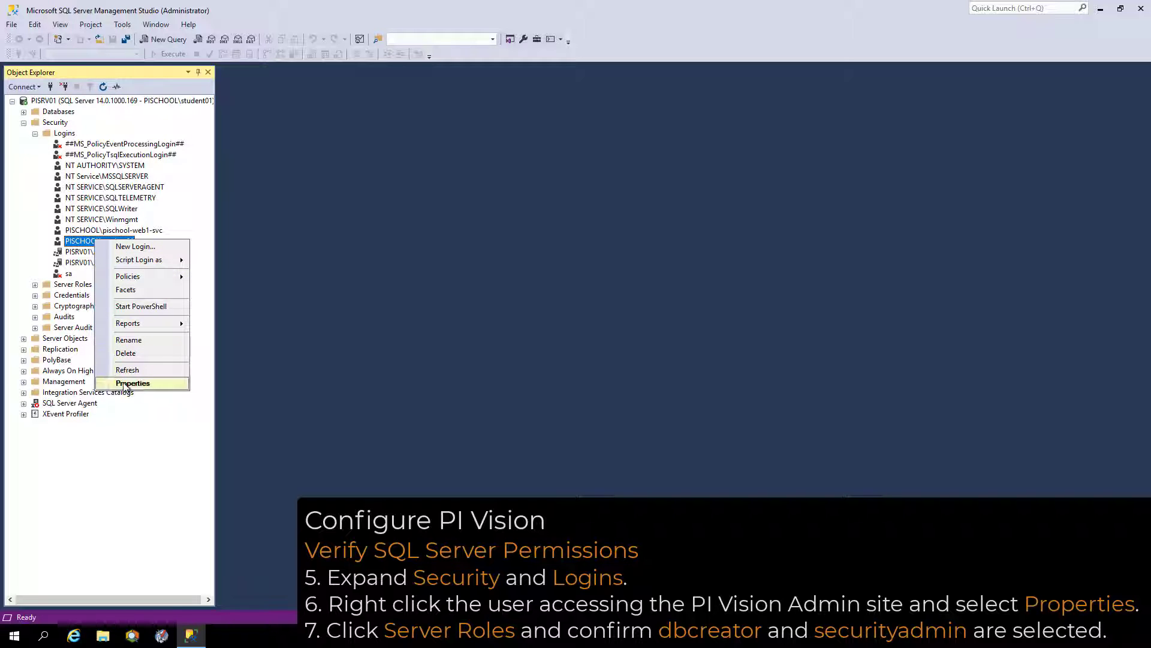
left_click(132, 383)
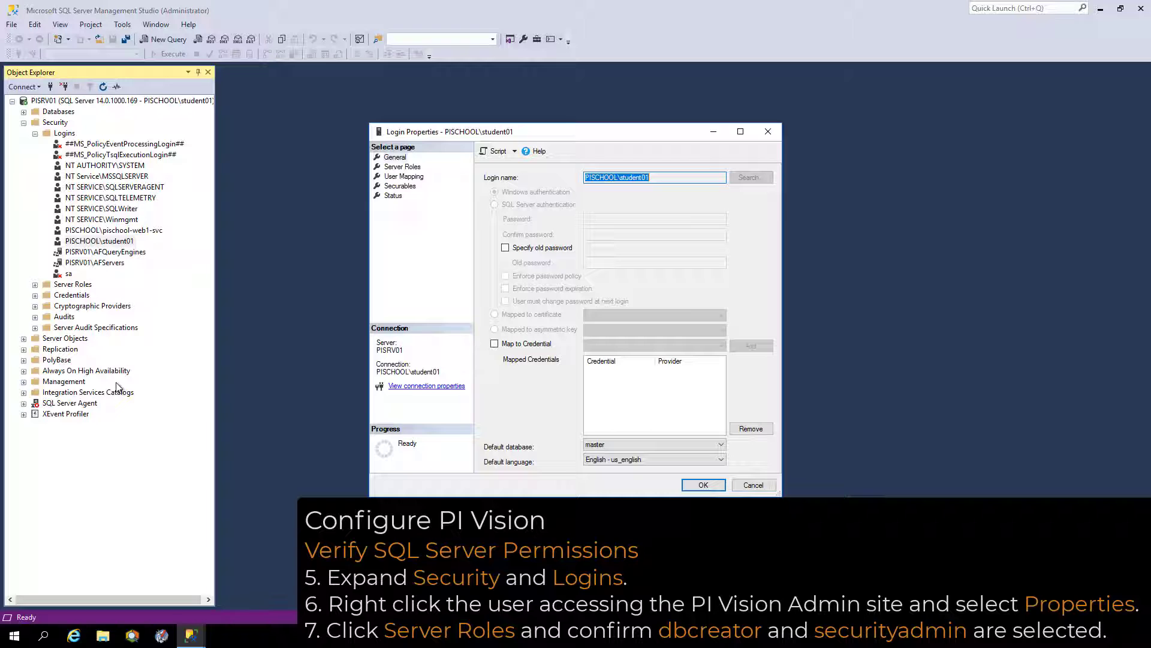
left_click(410, 168)
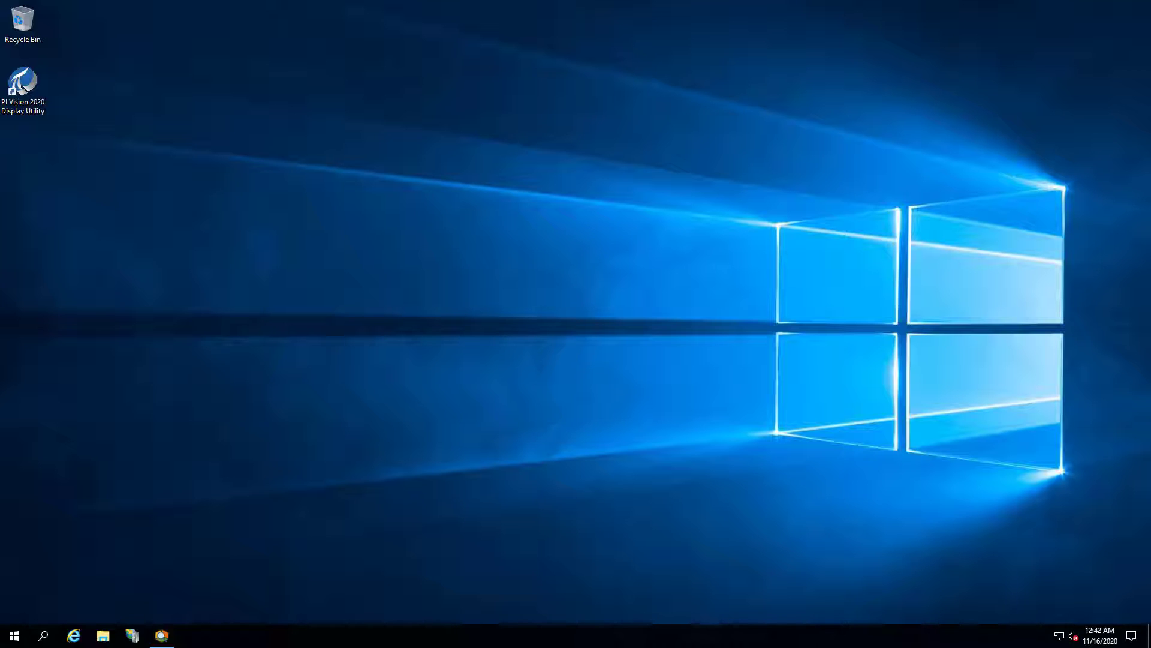
right_click(69, 641)
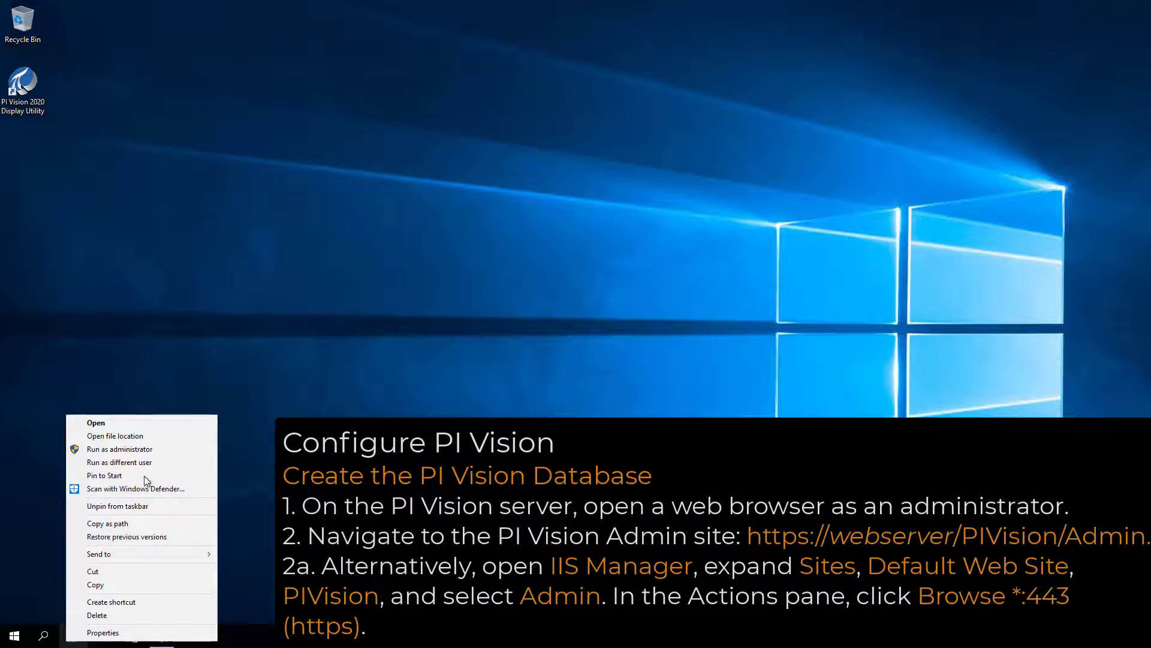
left_click(151, 449)
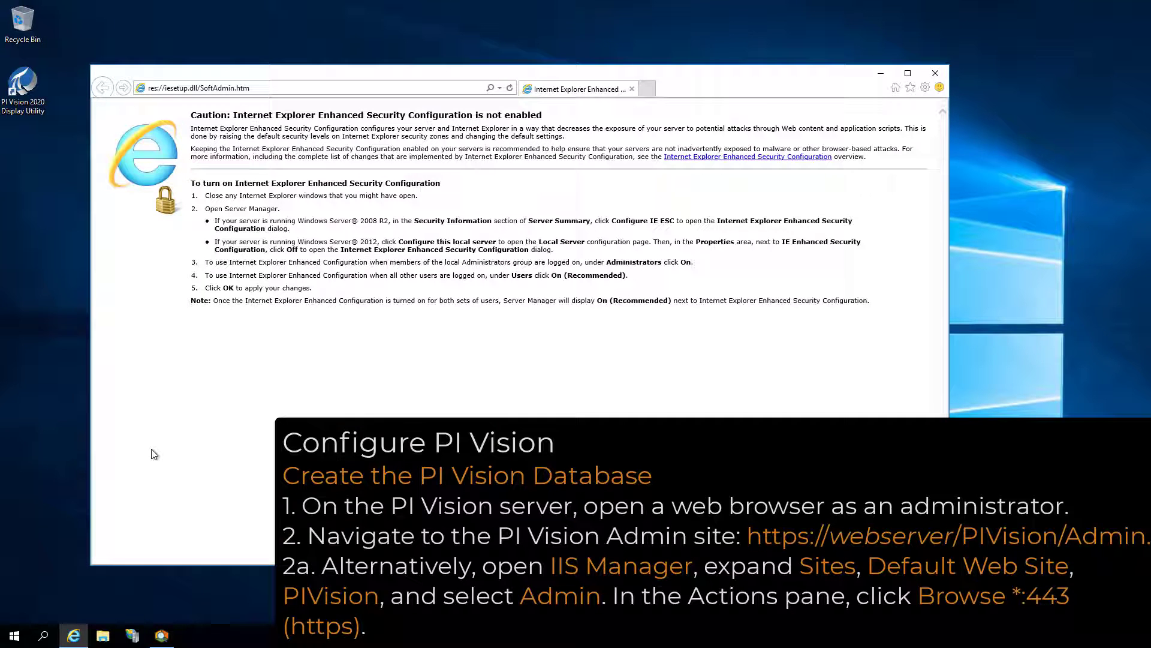
left_click(280, 90)
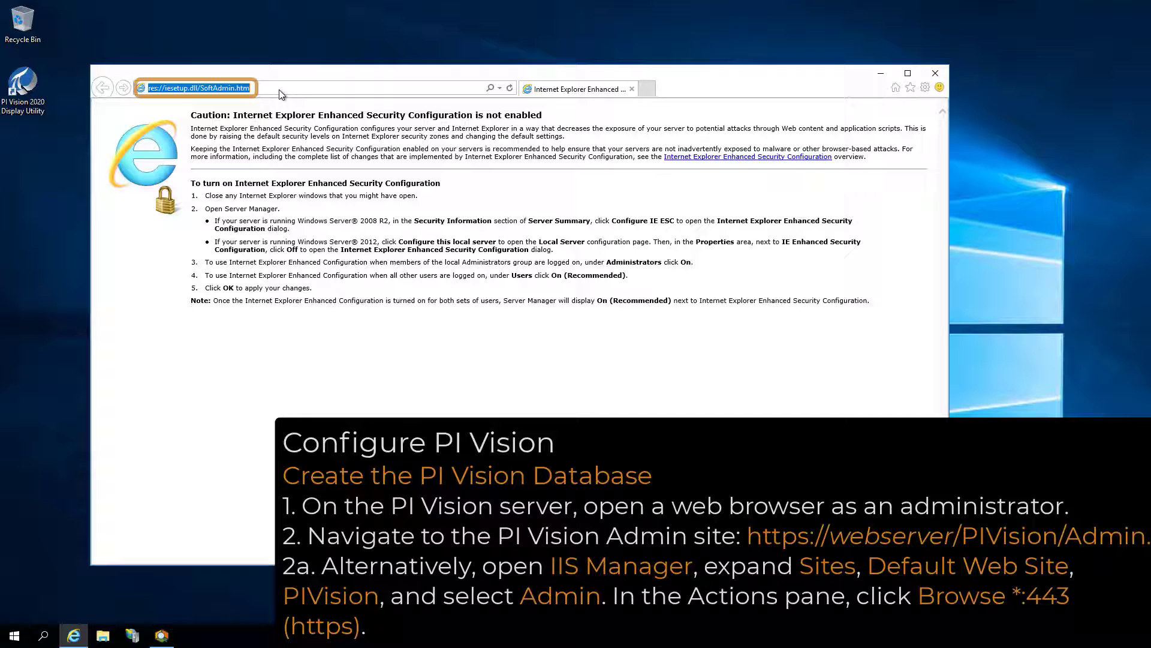
type("https:")
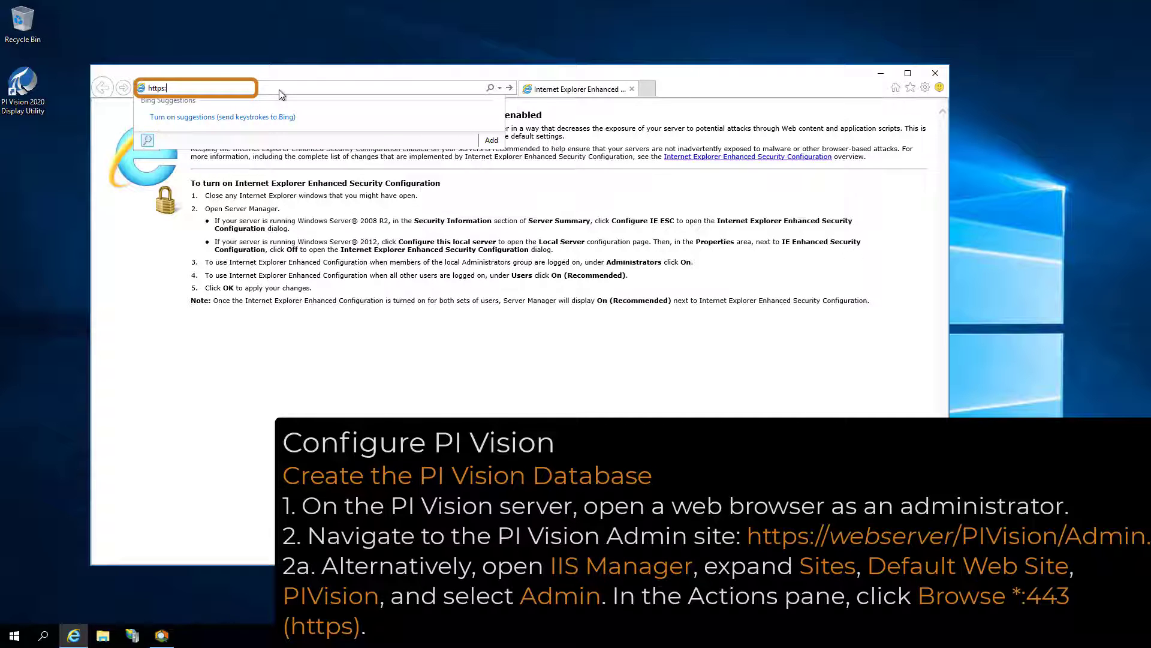
type("//piwe")
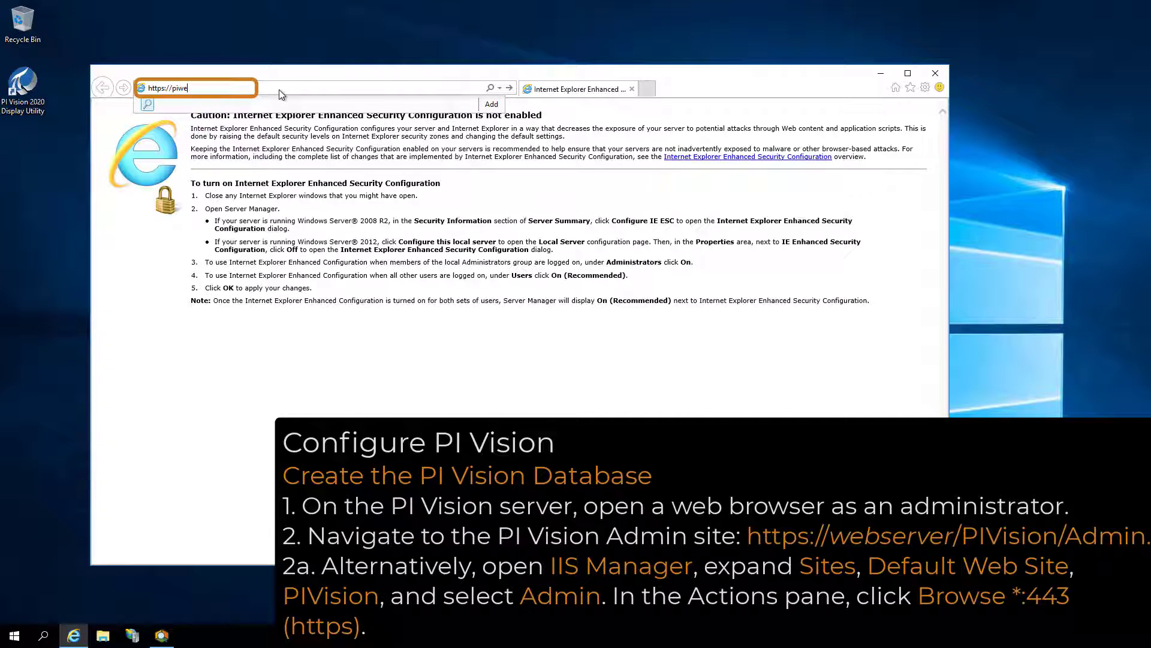
type("b01/pivision/admin")
key("Return")
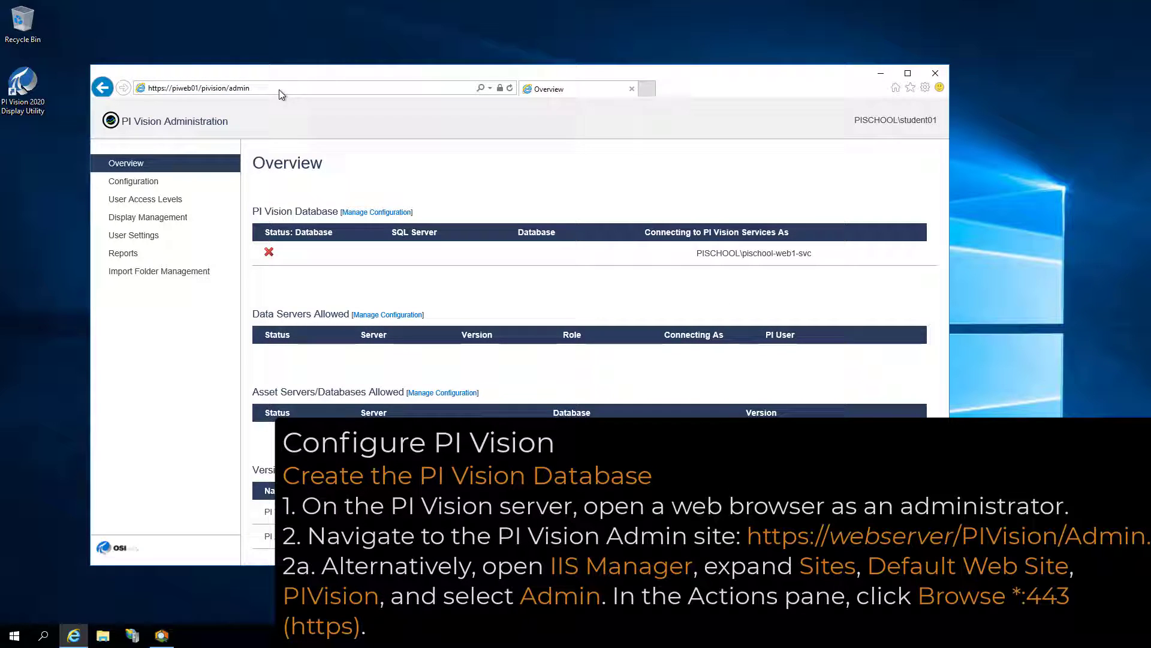
- In IIS Manager, select Default Web Site > PIVision > Admin and browse it via *:443 (https)
left_click(137, 637)
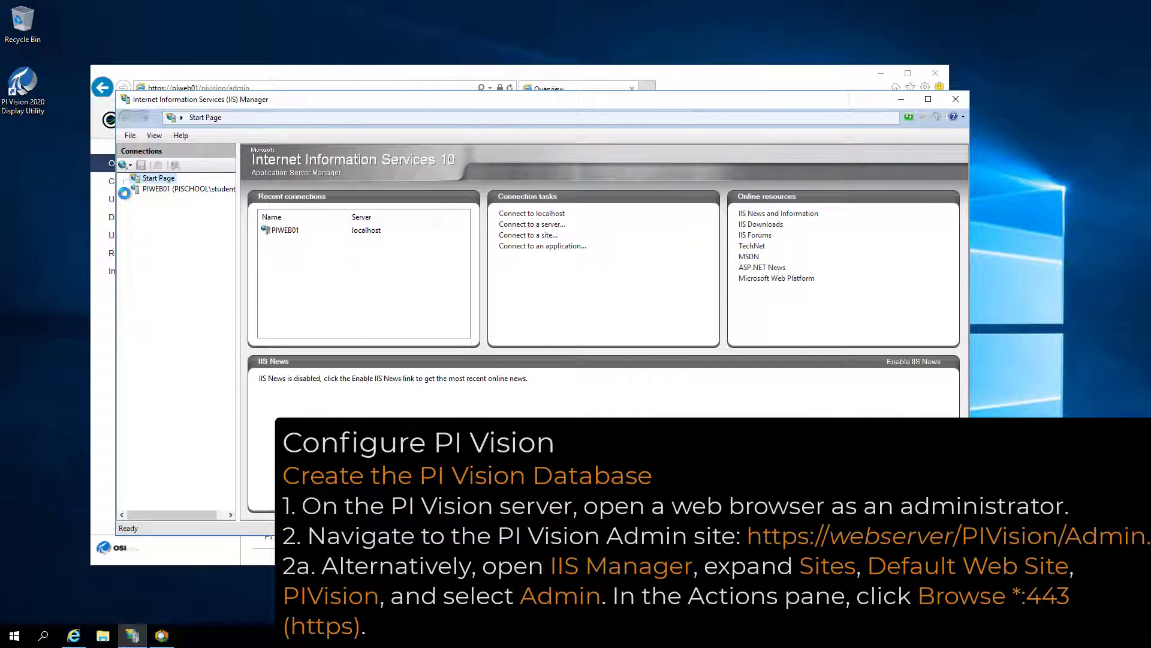
left_click(124, 191)
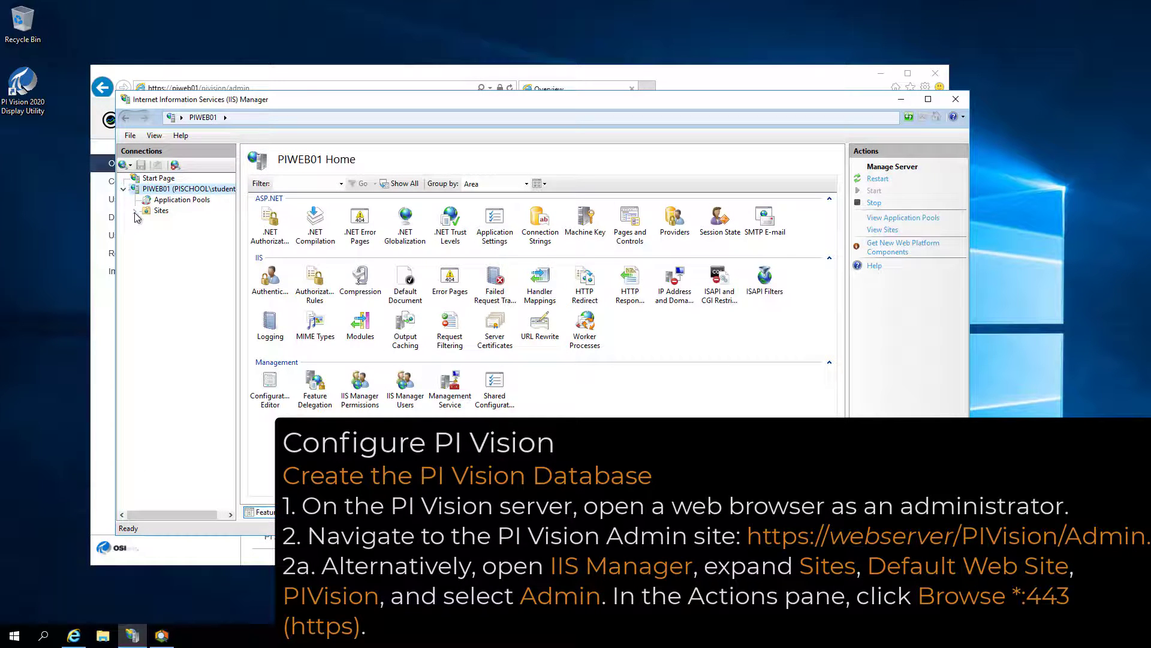
left_click(134, 212)
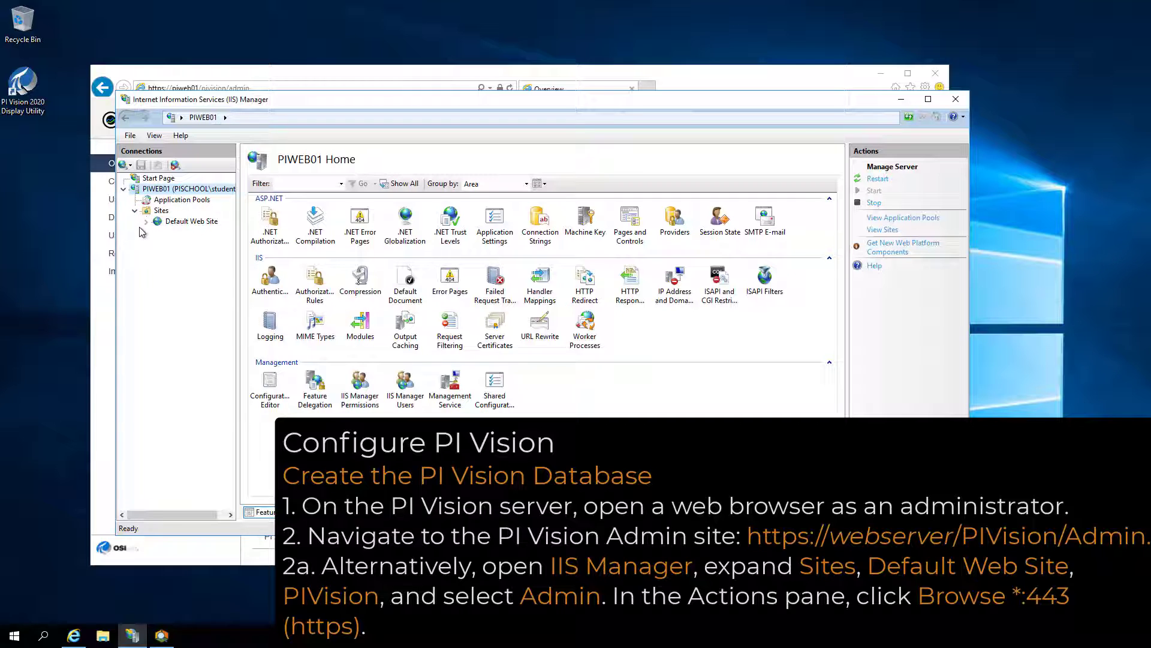
left_click(146, 222)
left_click(158, 243)
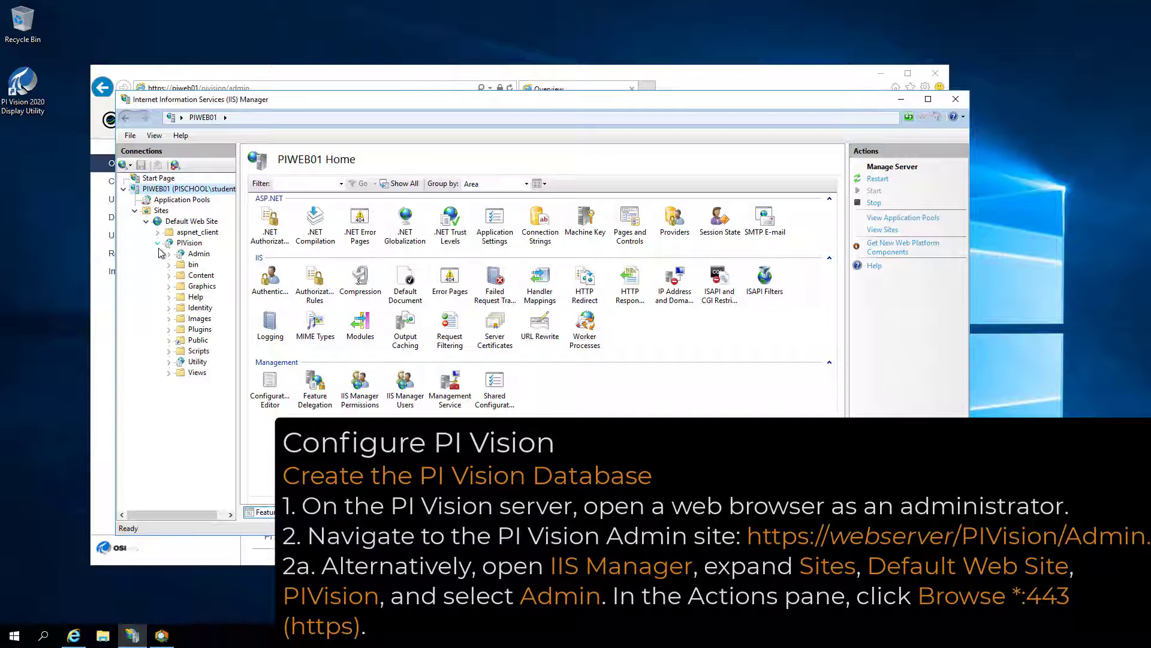
left_click(195, 254)
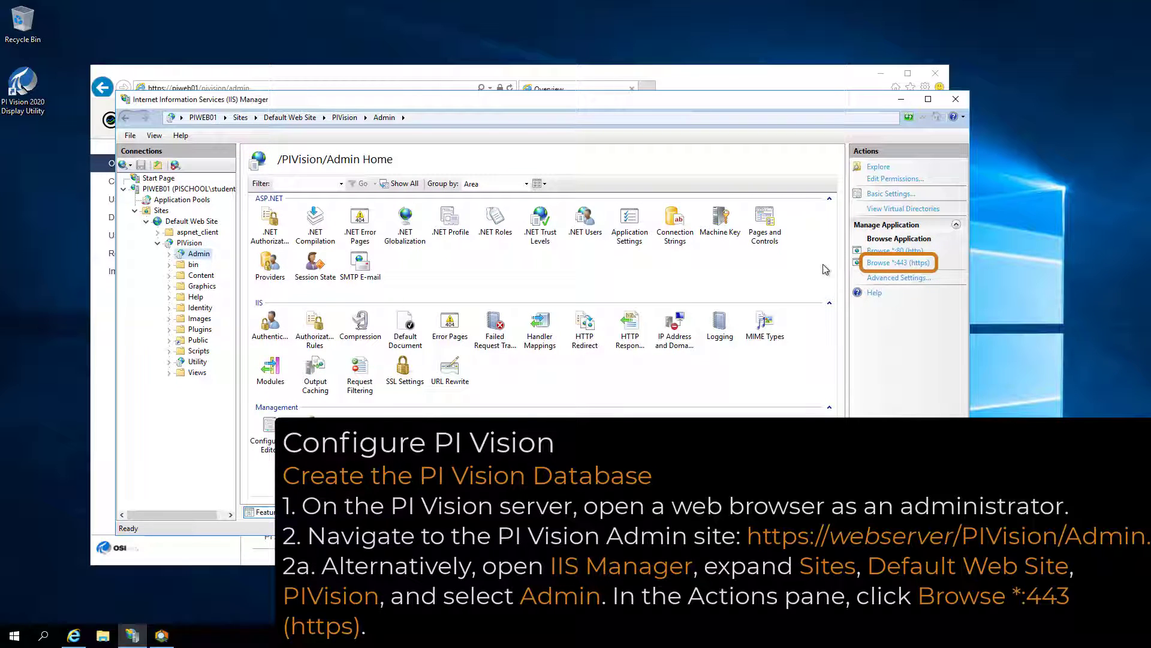
left_click(902, 263)
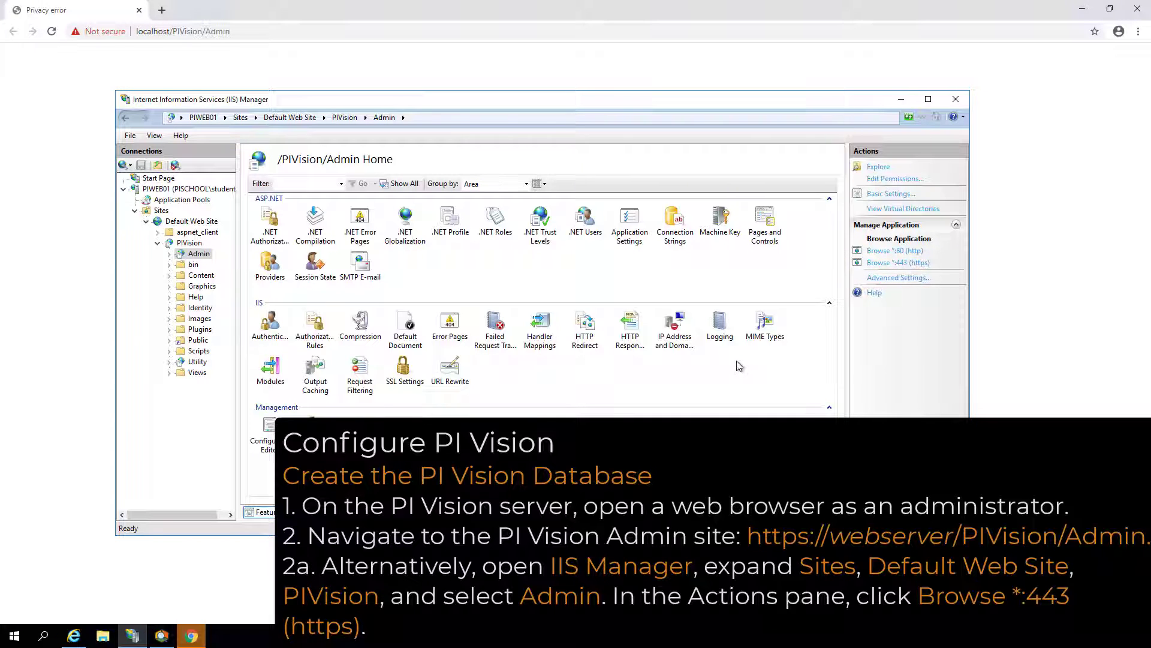
left_click(102, 334)
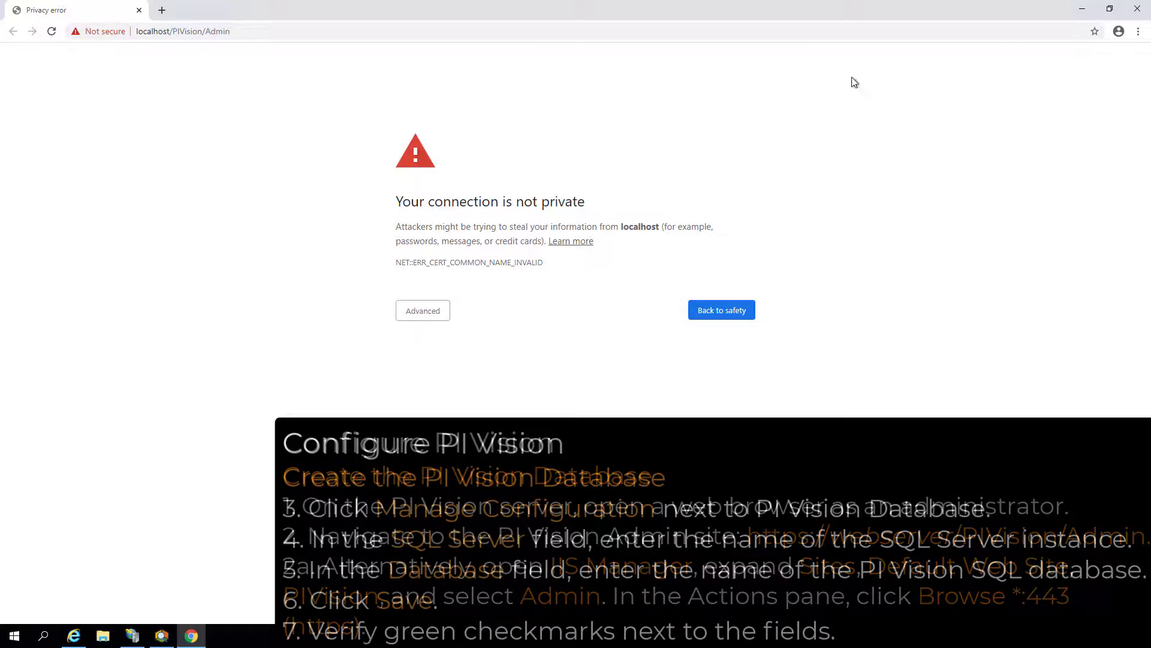
- Set the PI Vision database to SQL Server PISRV01 with database name PIVision and save it
left_click(1137, 10)
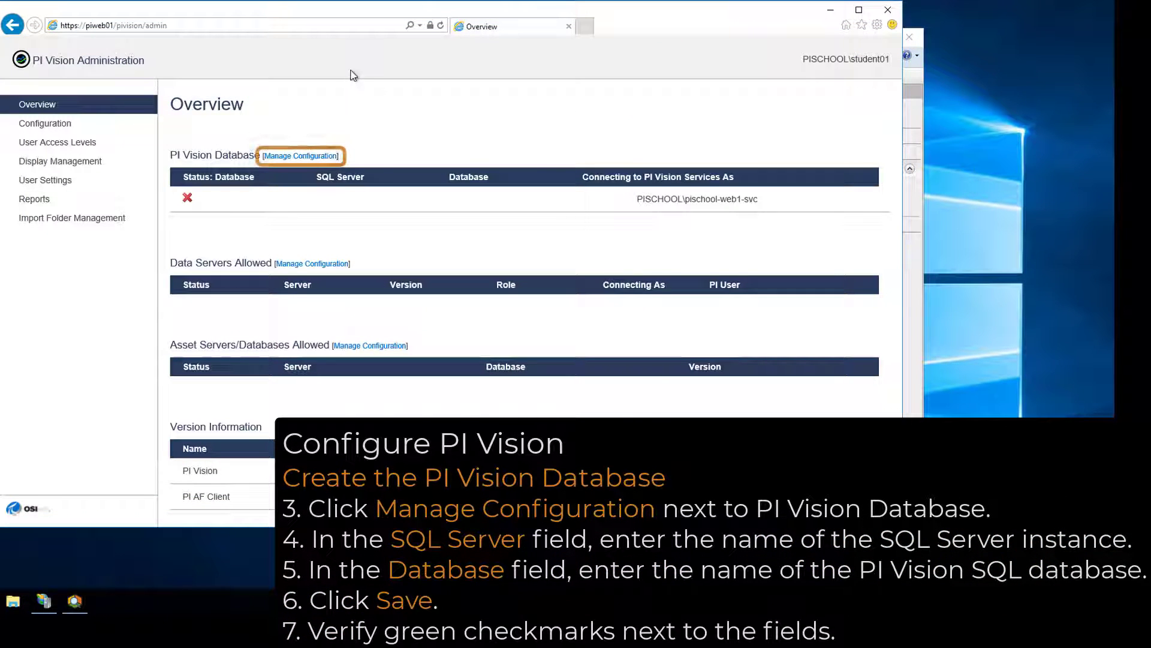
left_click(304, 156)
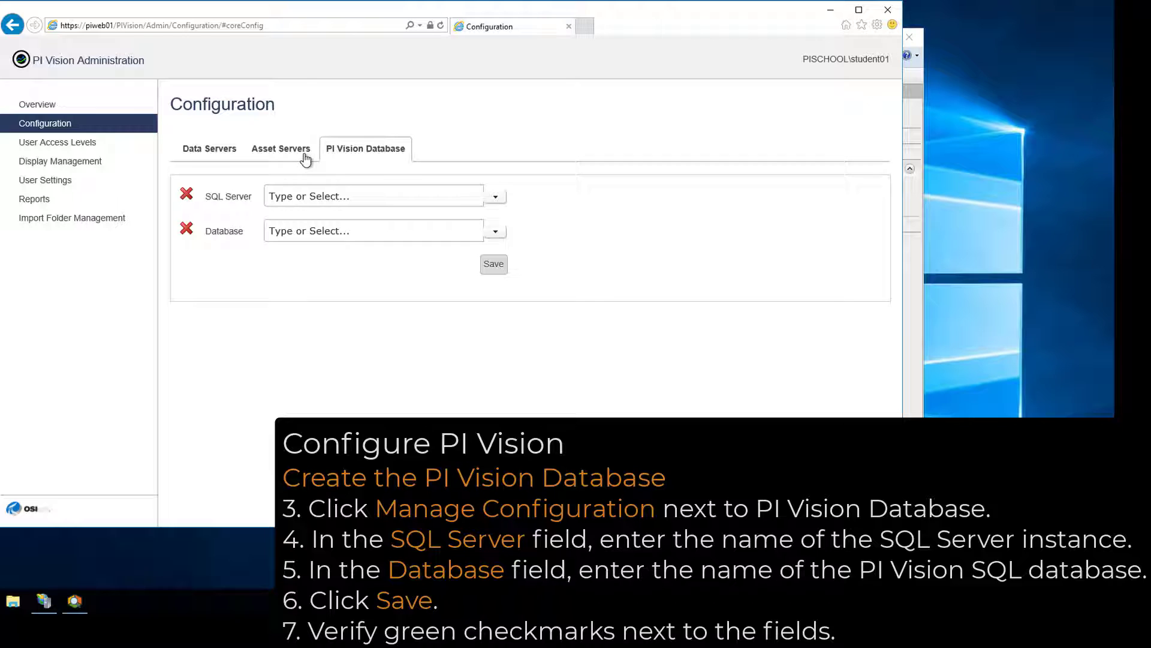
left_click(310, 188)
type("PISRV01")
left_click(310, 231)
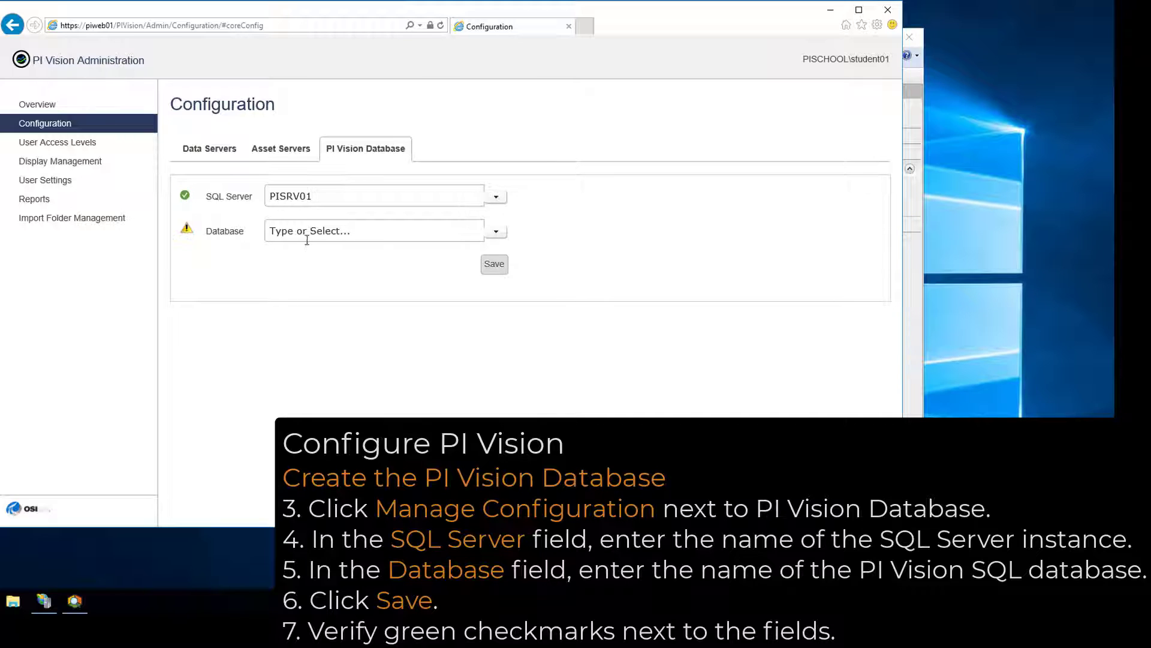
type("PIVision")
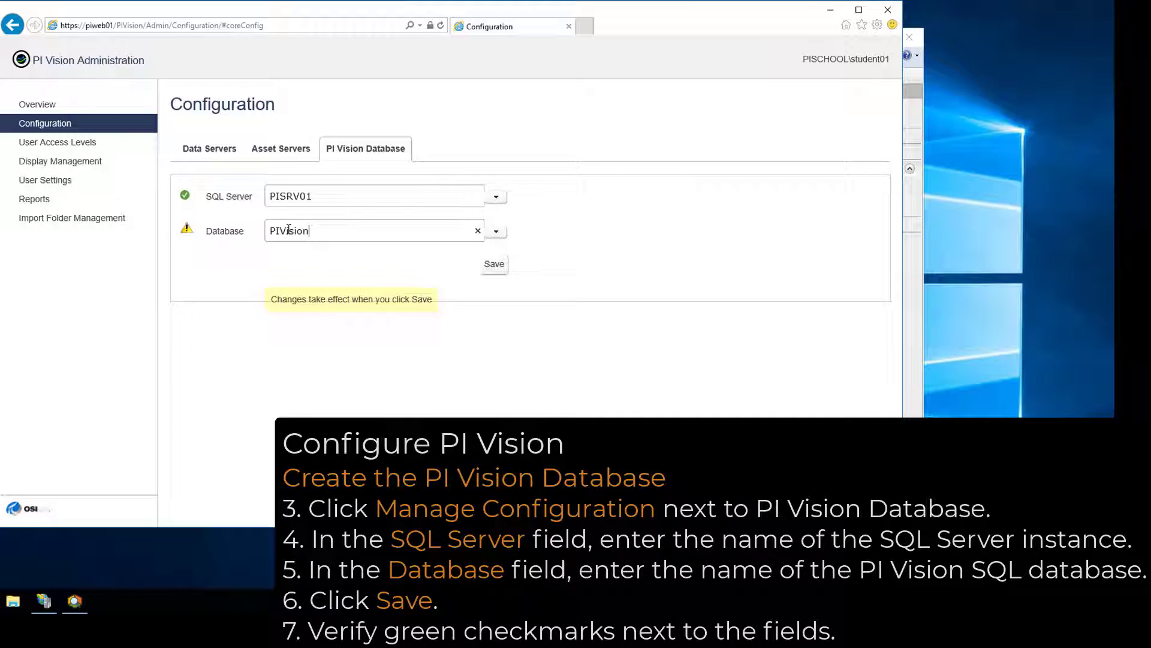
left_click(498, 264)
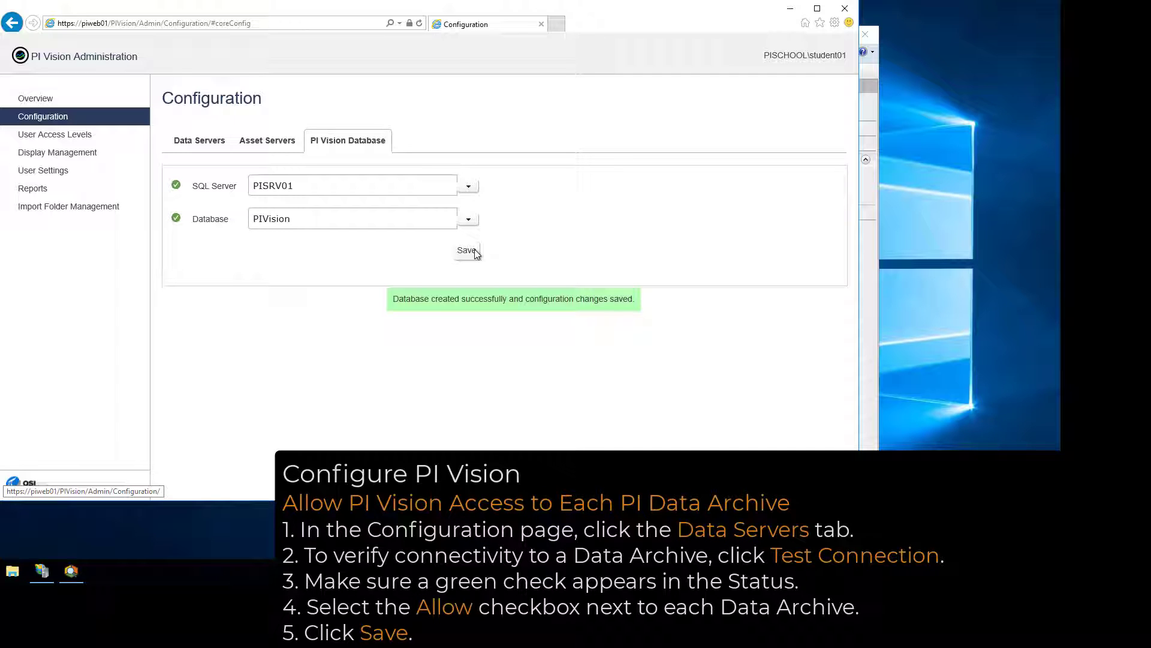
- Test the connections to data archives PISRV01 and PISRV02
left_click(183, 141)
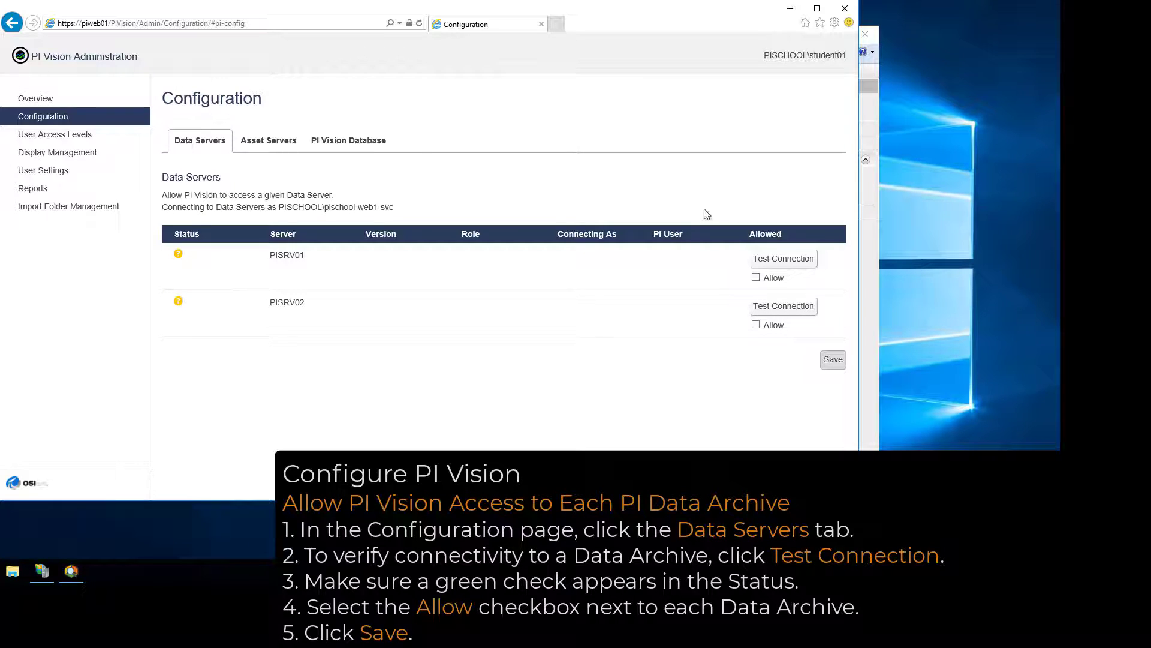
left_click(789, 259)
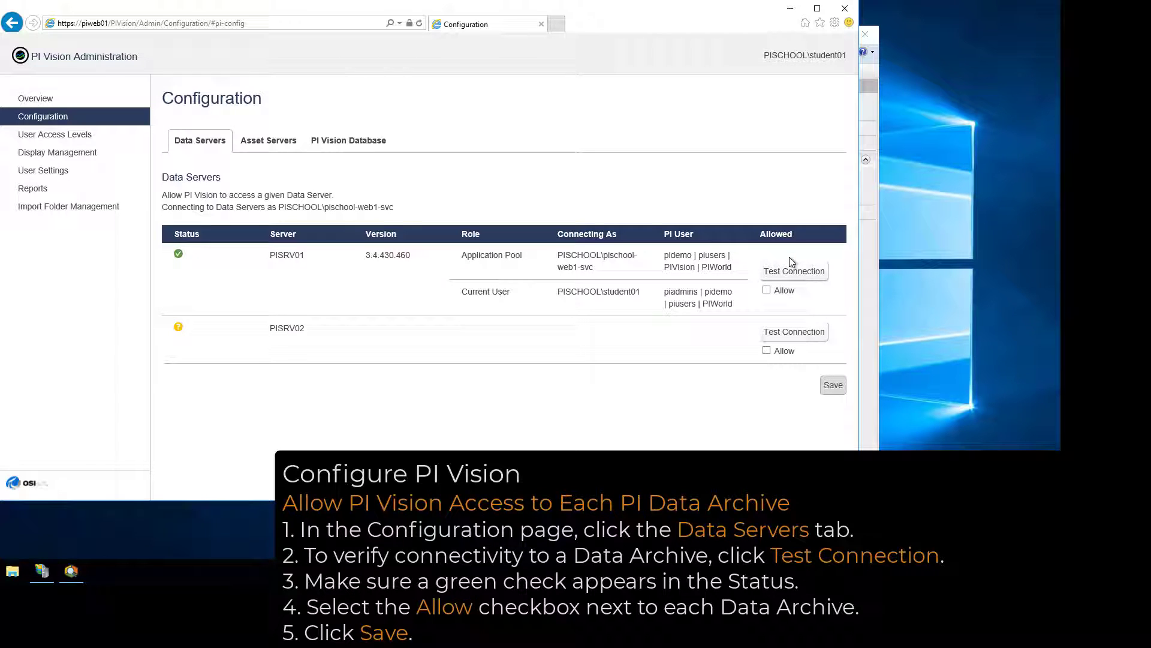
left_click(797, 329)
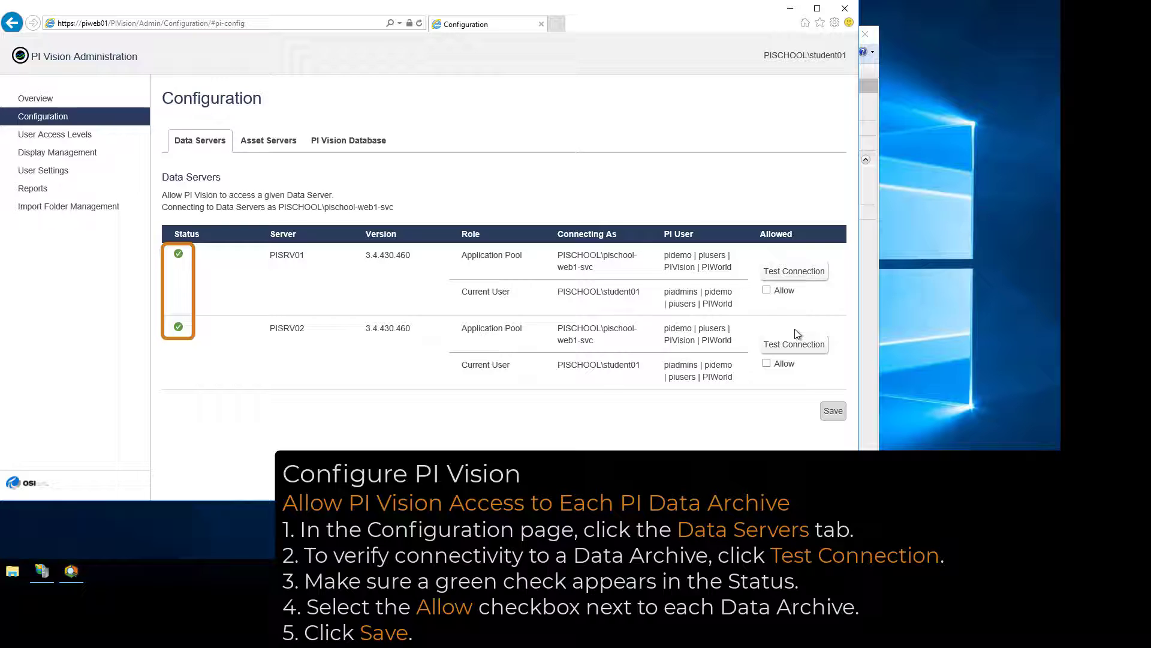
- Allow PI Vision access to both PISRV01 and PISRV02 and save
left_click(767, 290)
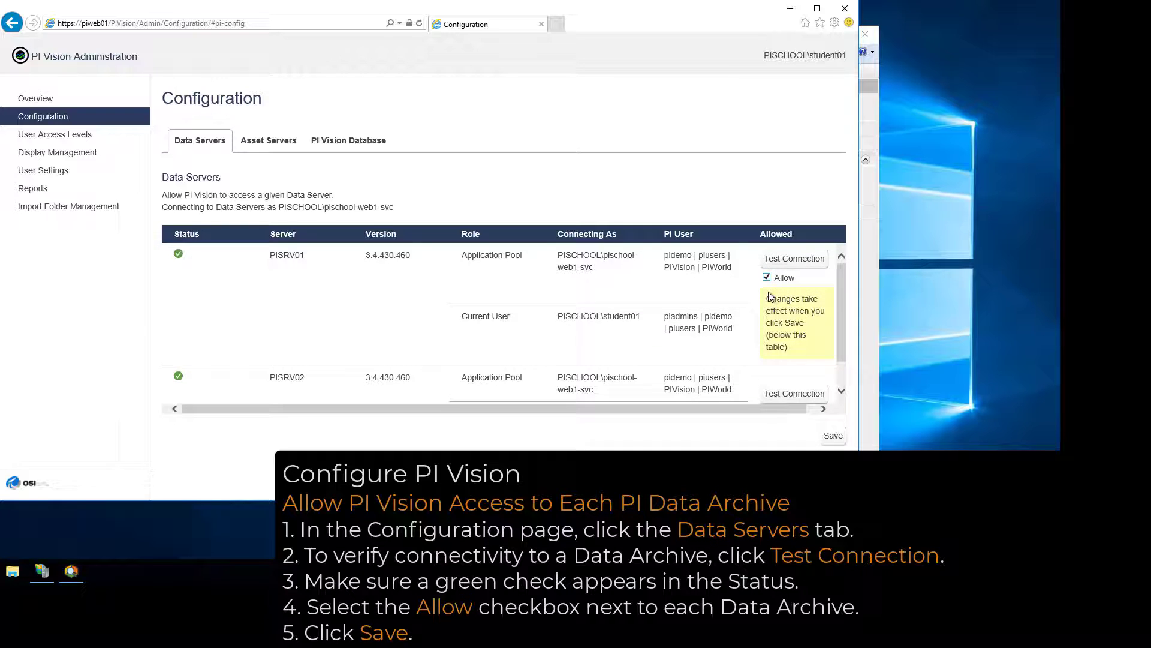
scroll(772, 359, "down", 2)
left_click(766, 378)
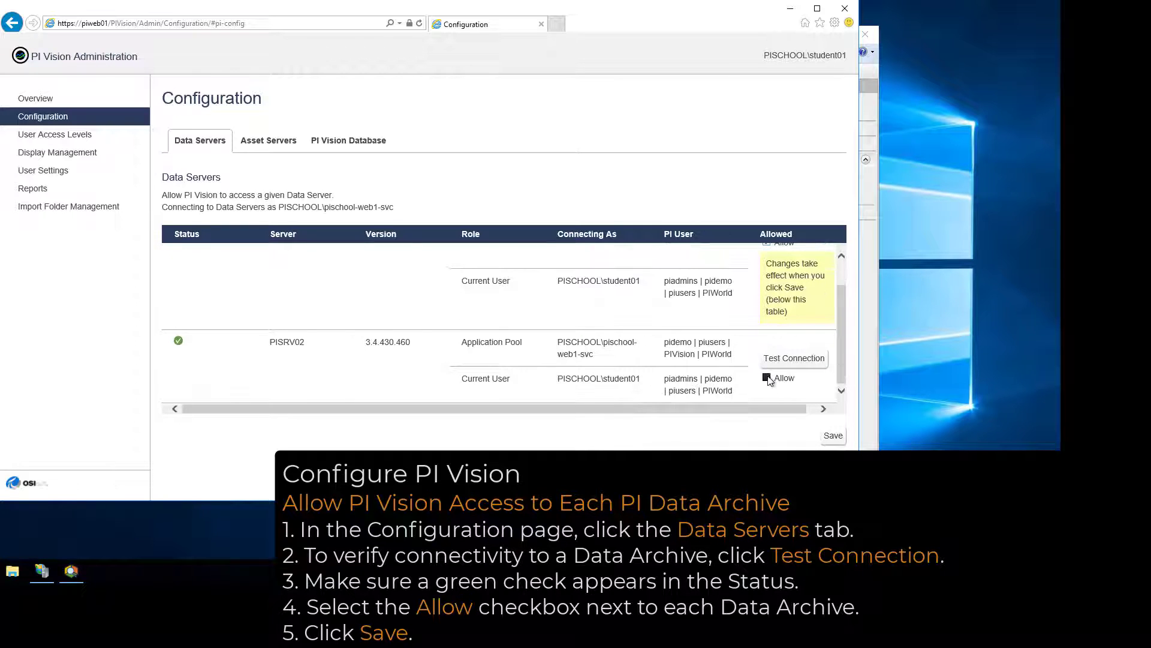
left_click(833, 435)
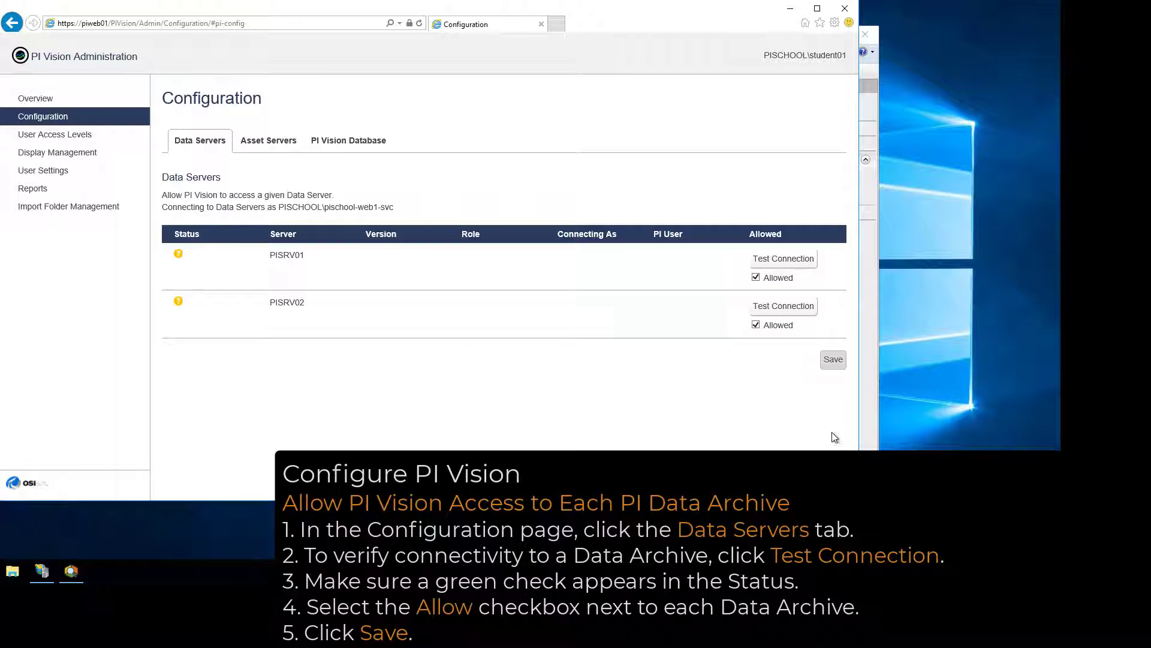
left_click(271, 143)
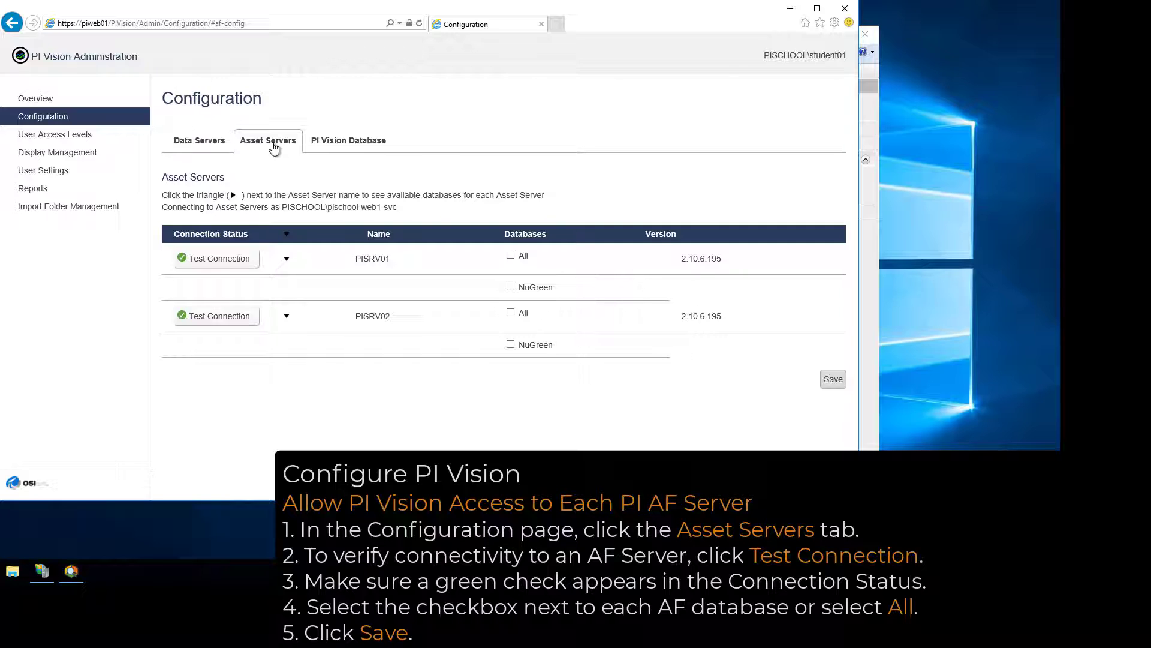
- Test AF servers PISRV01 and PISRV02, allow All databases on each, and save
left_click(231, 259)
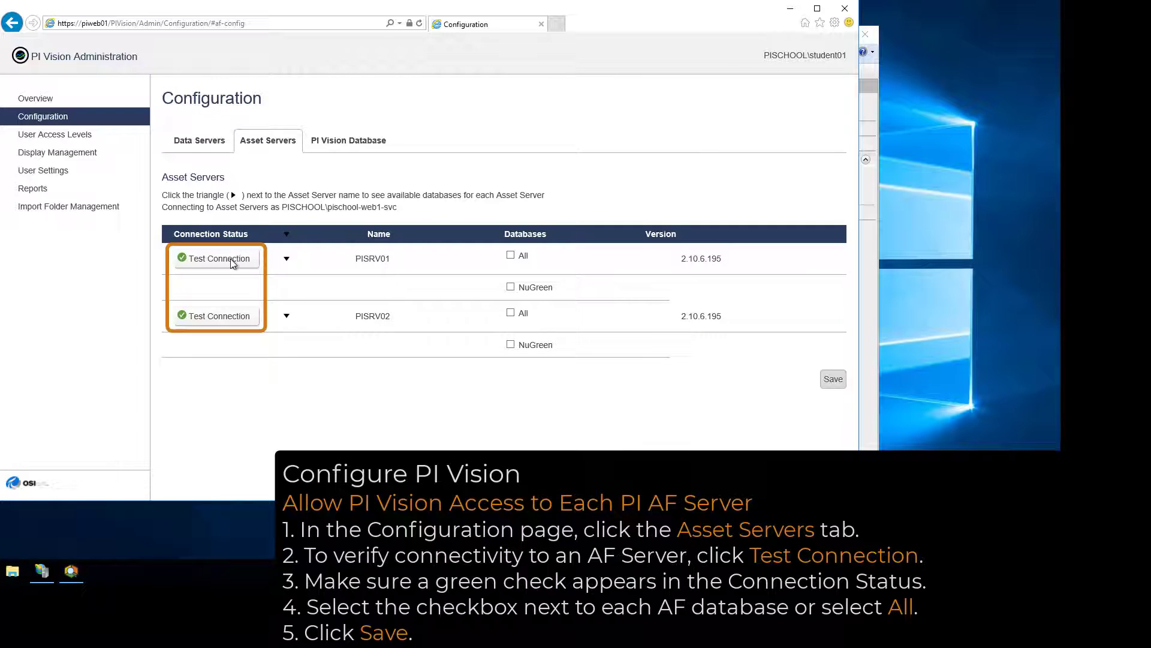
left_click(232, 316)
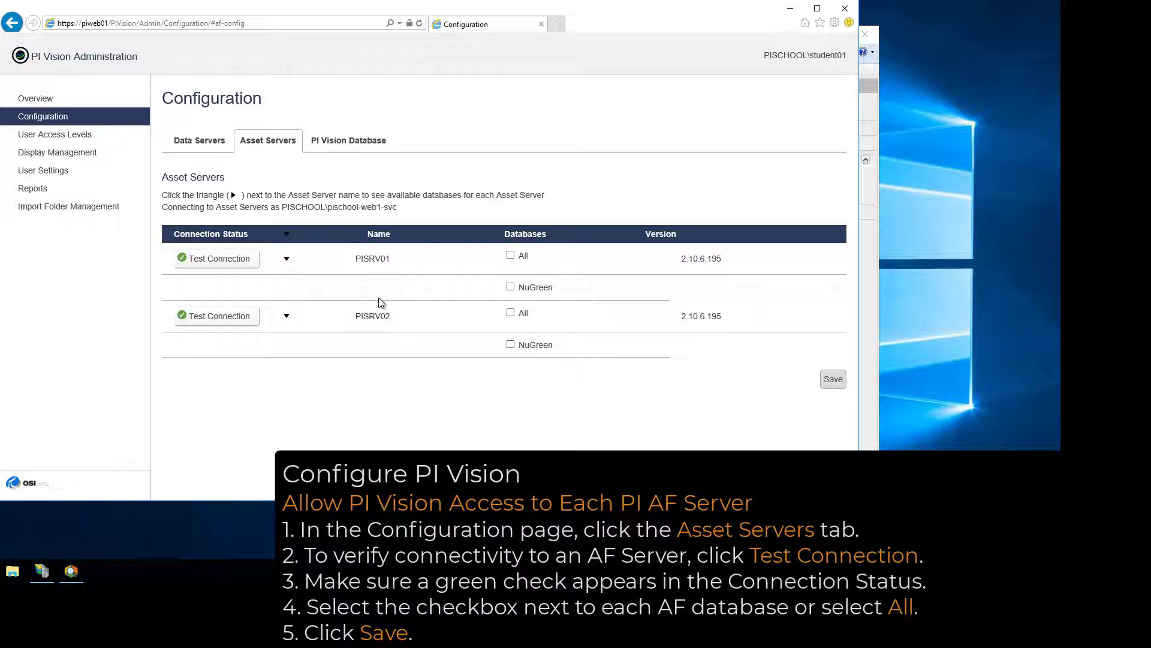
left_click(511, 257)
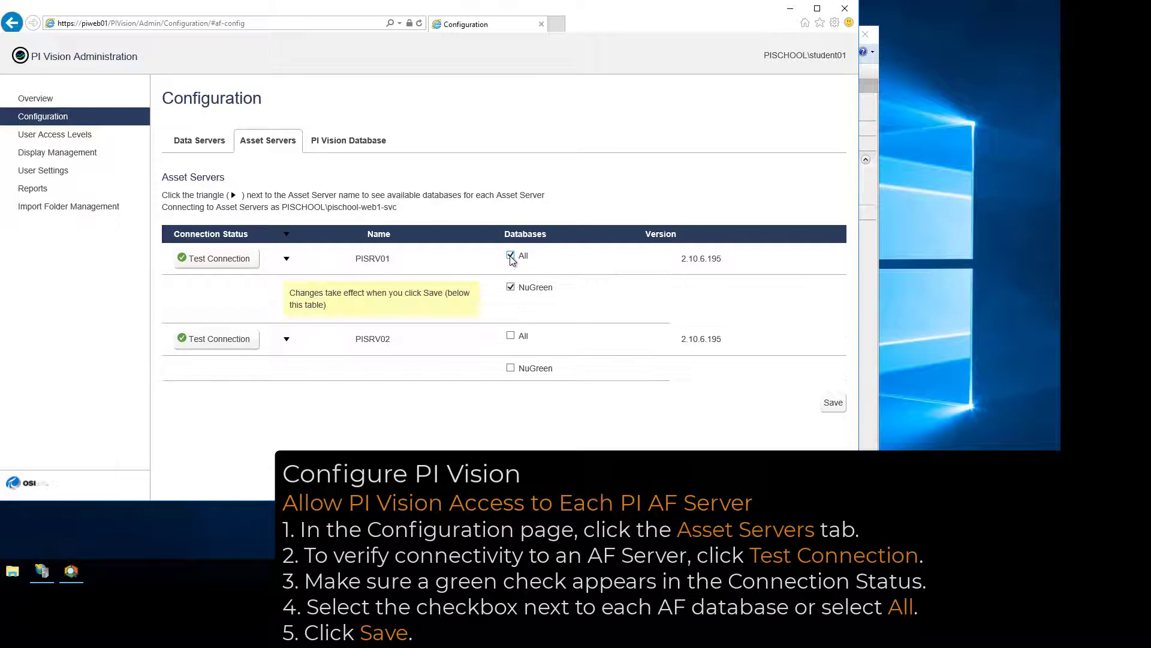
left_click(513, 338)
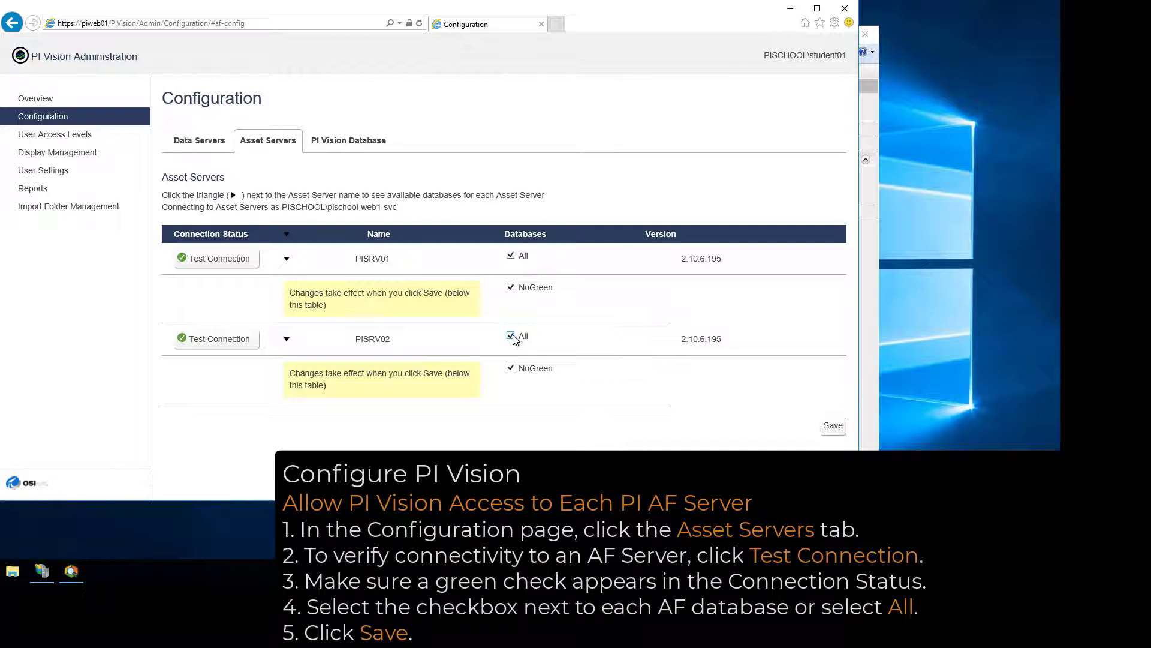
left_click(832, 426)
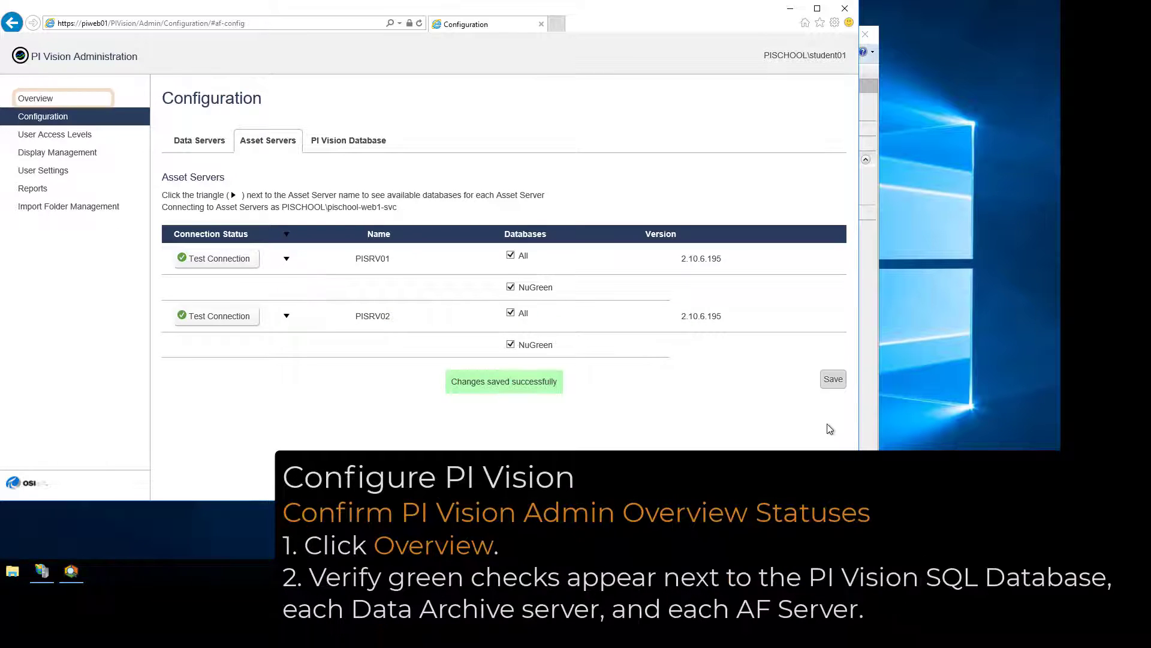
- Check the Overview page for green status on the PIVision database and data servers PISRV01 and PISRV02
left_click(96, 102)
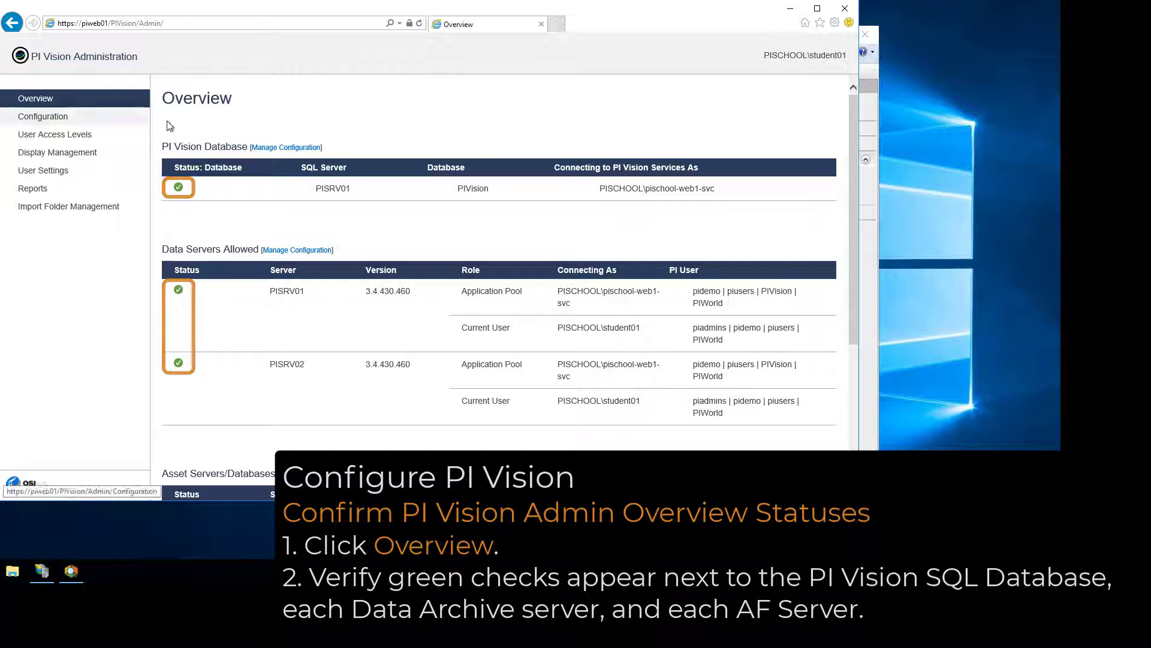
scroll(459, 227, "down", 4)
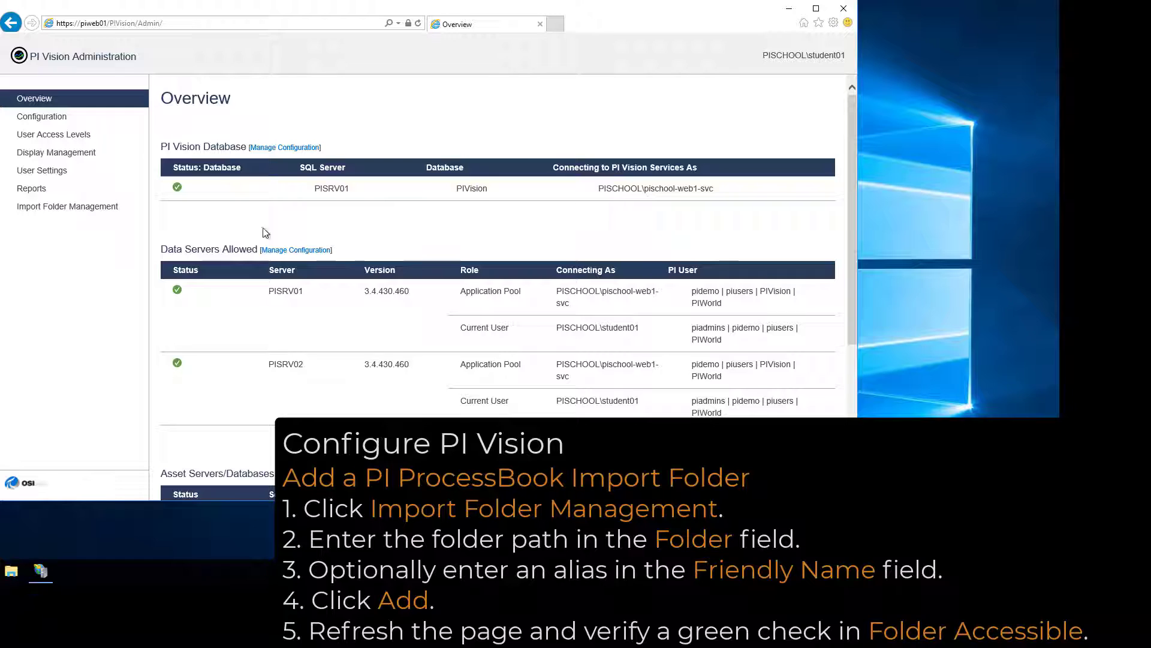
- Add import folder C:\ProcessBook with friendly name ProcessBook, then refresh to confirm it
left_click(95, 207)
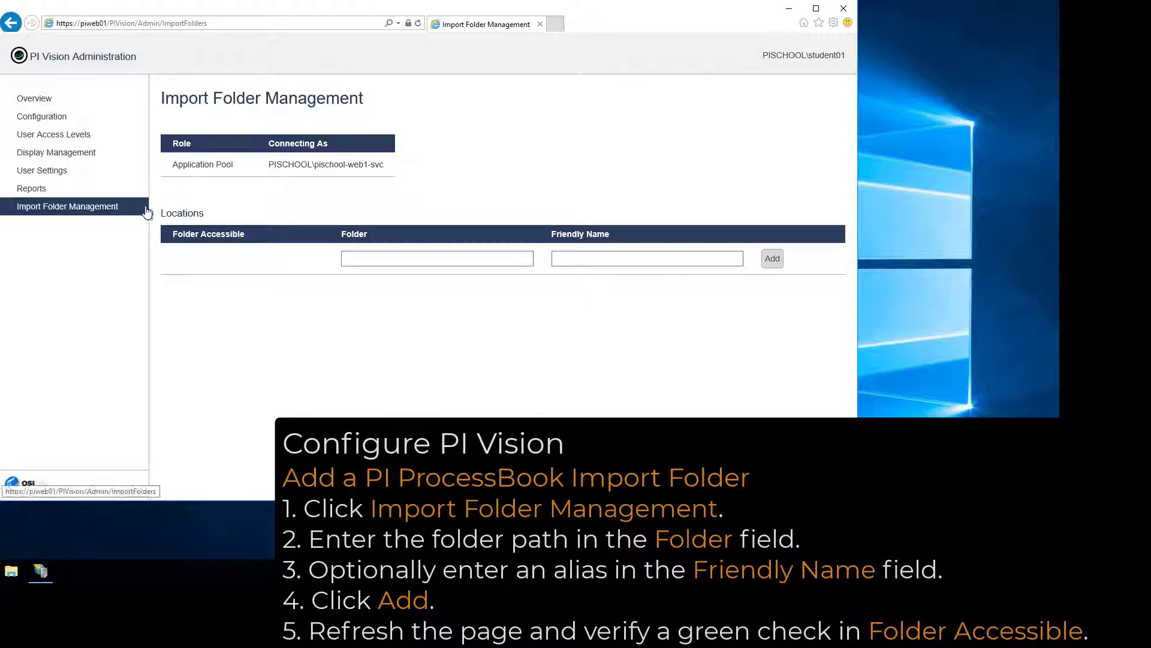
left_click(422, 252)
type("C:\\")
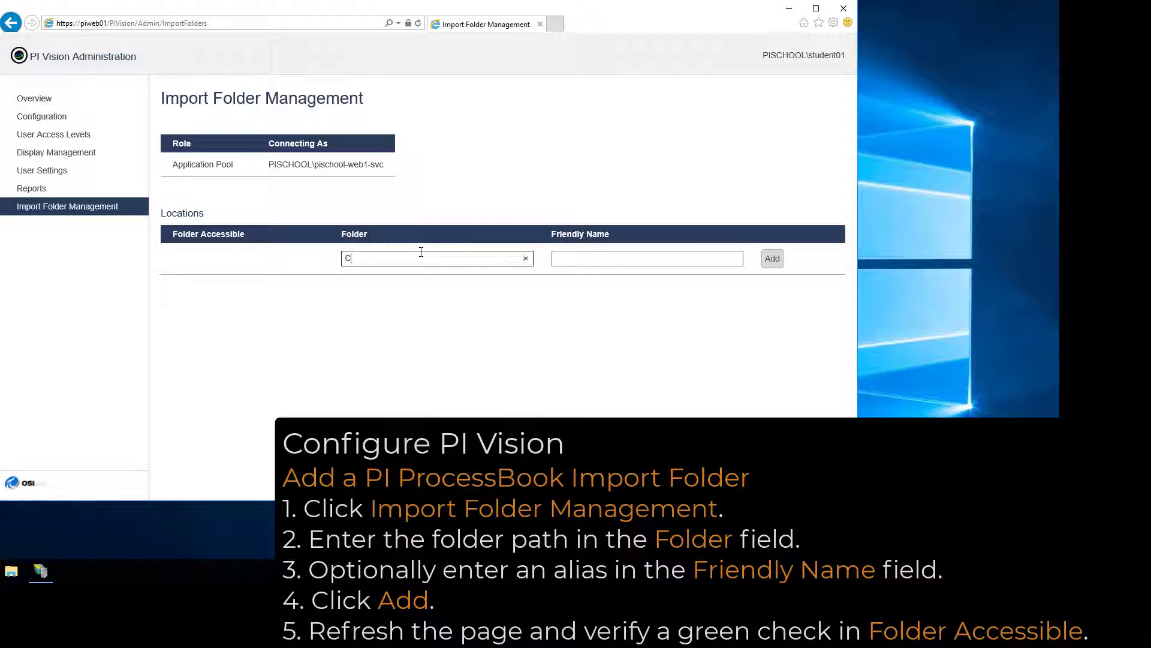
type("ProcessBook")
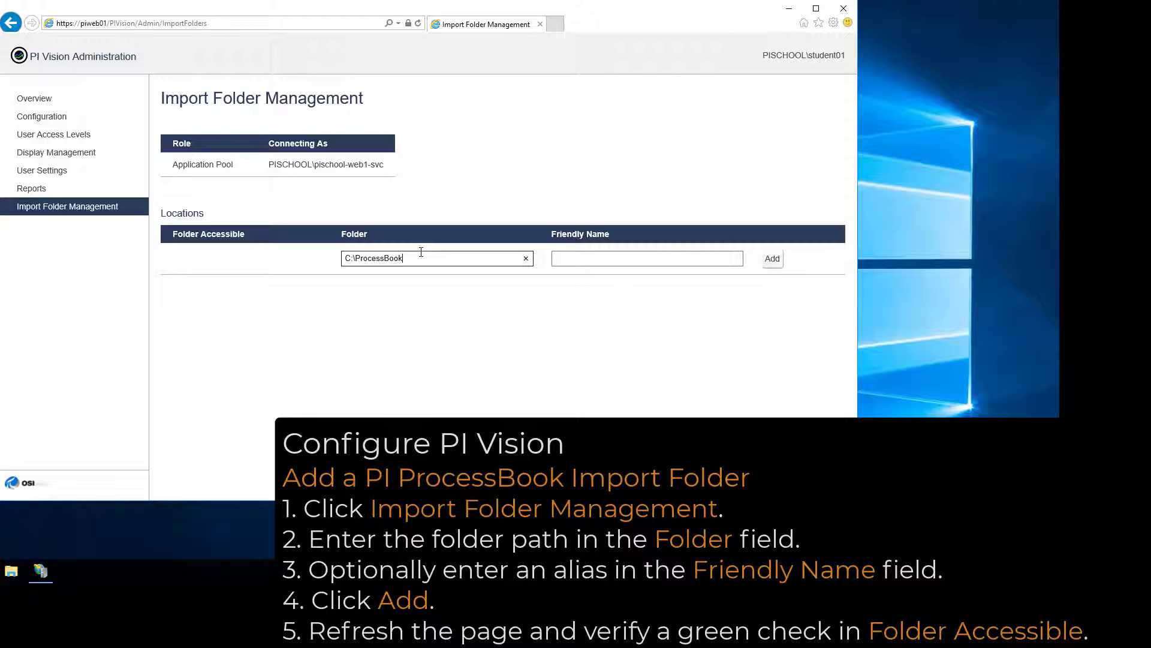
left_click(578, 259)
type("P")
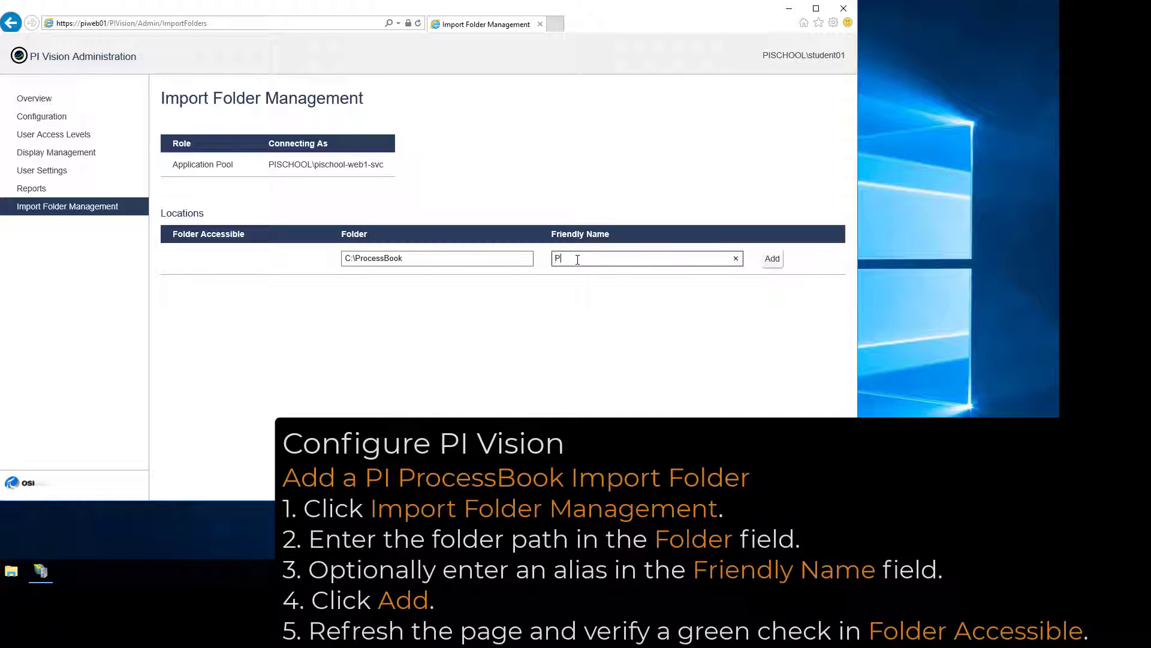
type("rocessBook")
left_click(772, 259)
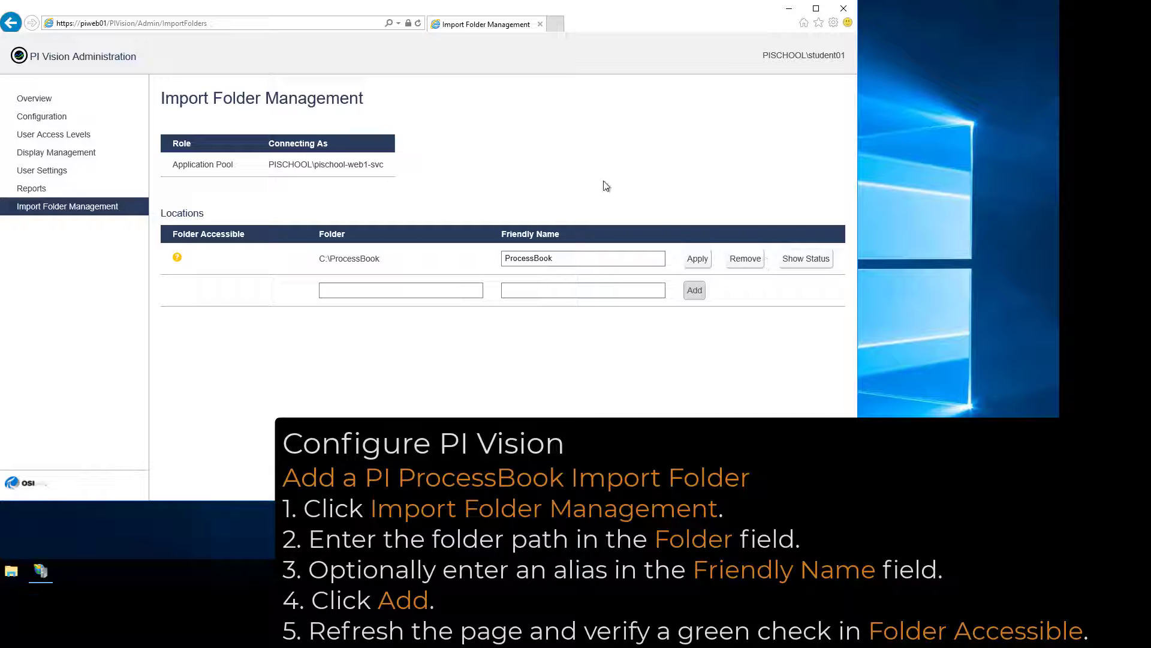
left_click(418, 23)
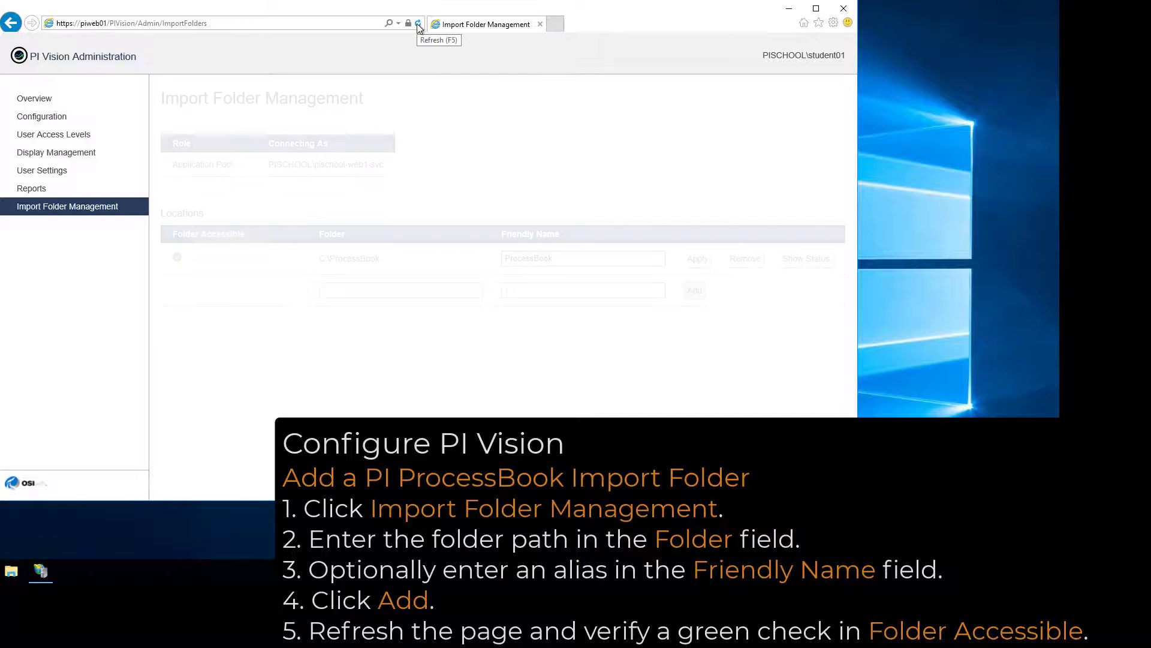